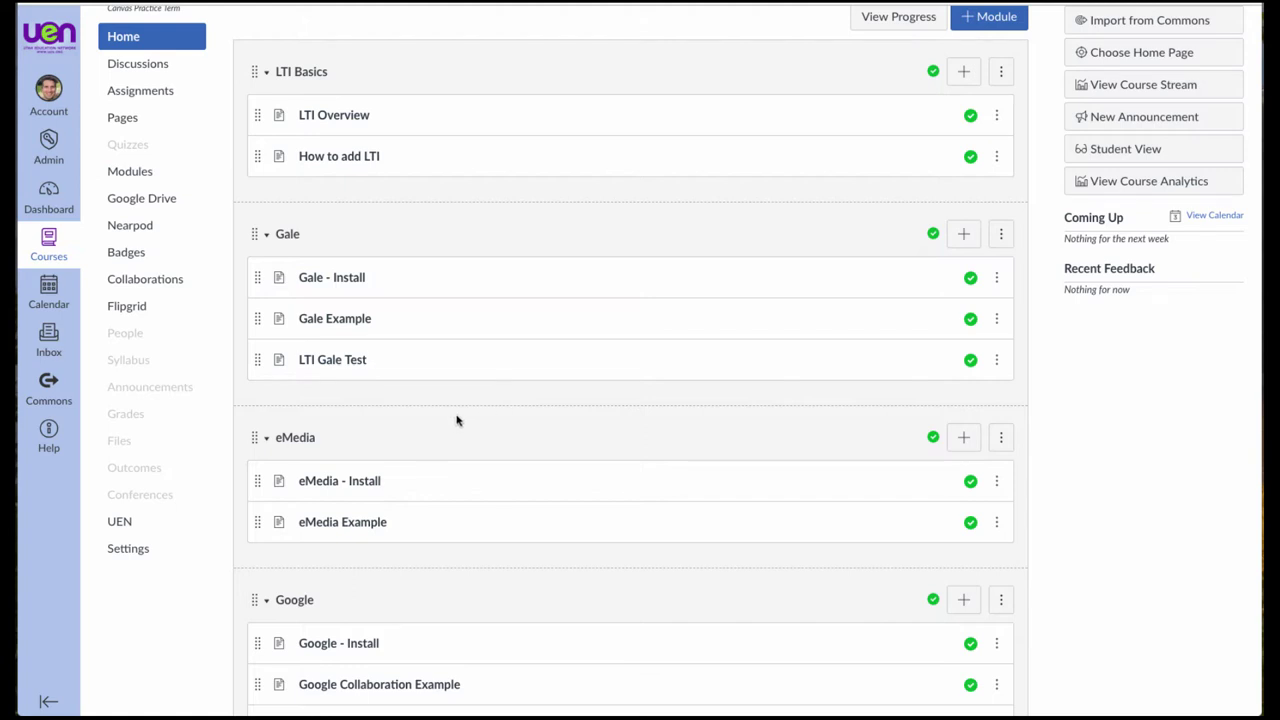
Open the Gale Example page and scroll through the embedded Saturn article, then back to its top.
{"action": "left_click", "coordinate": [358, 320]}
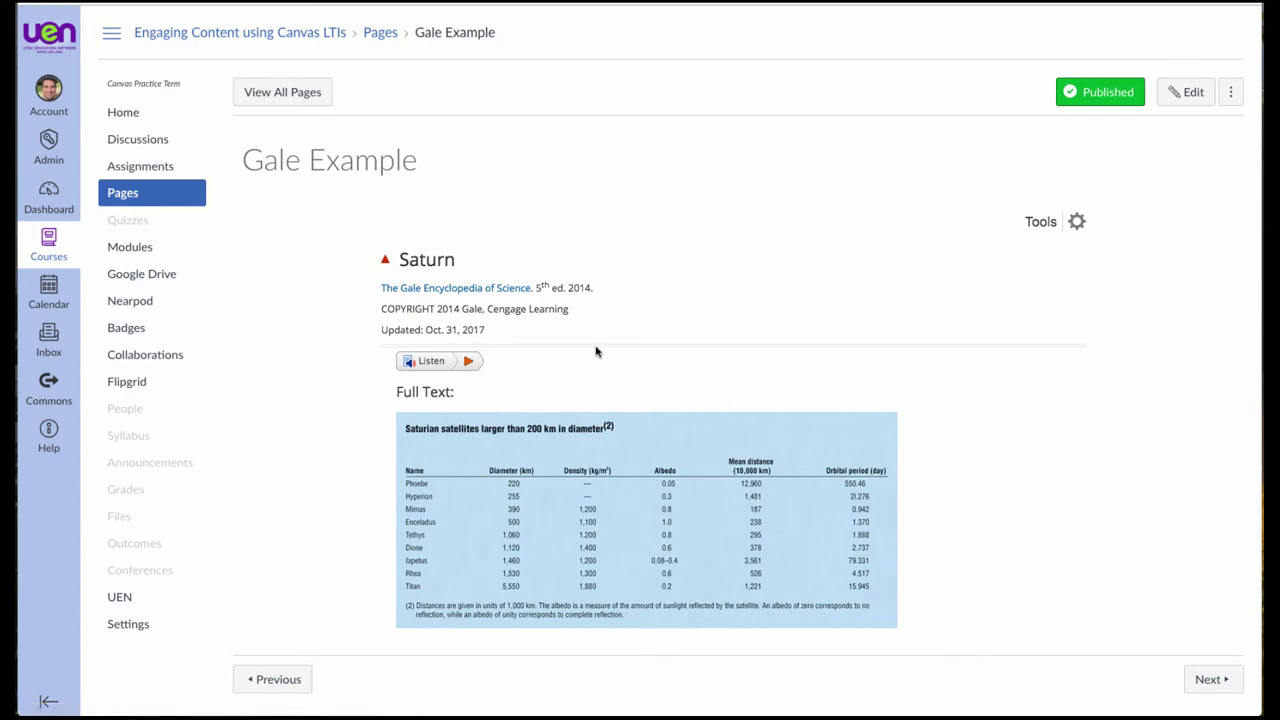
{"action": "scroll", "coordinate": [629, 320], "scroll_direction": "down", "scroll_amount": 3}
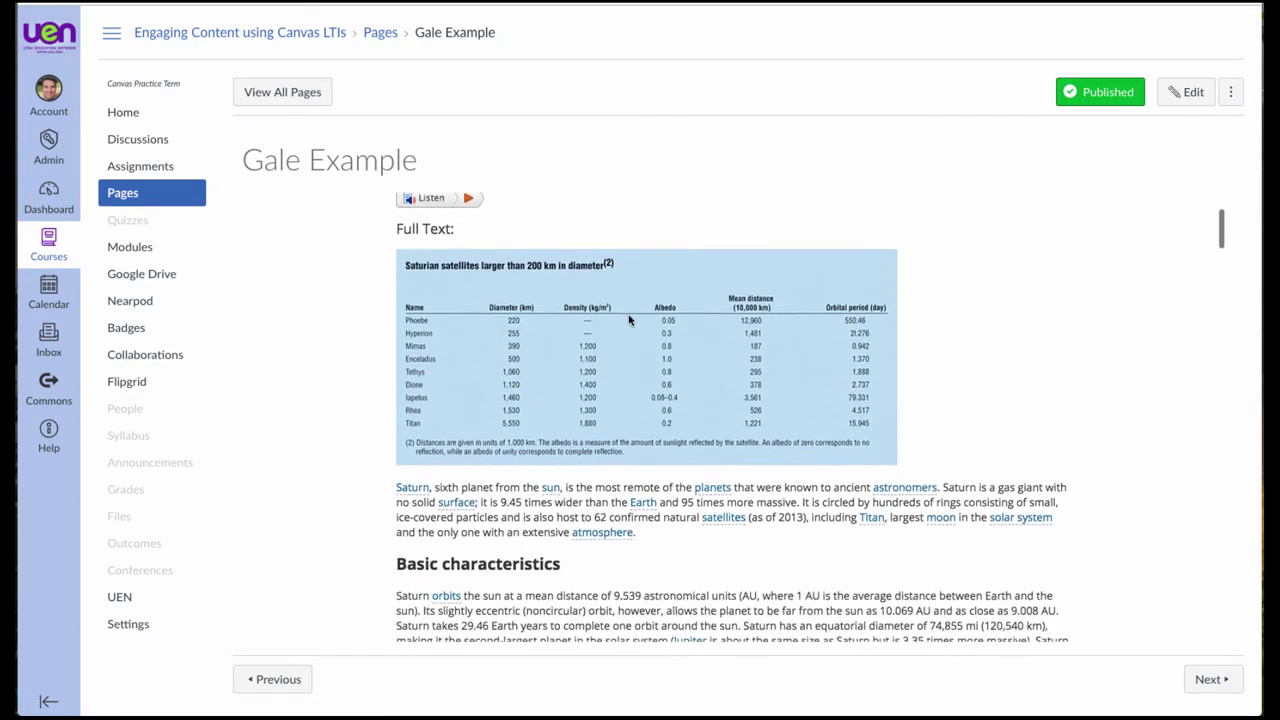
{"action": "scroll", "coordinate": [629, 320], "scroll_direction": "down", "scroll_amount": 20}
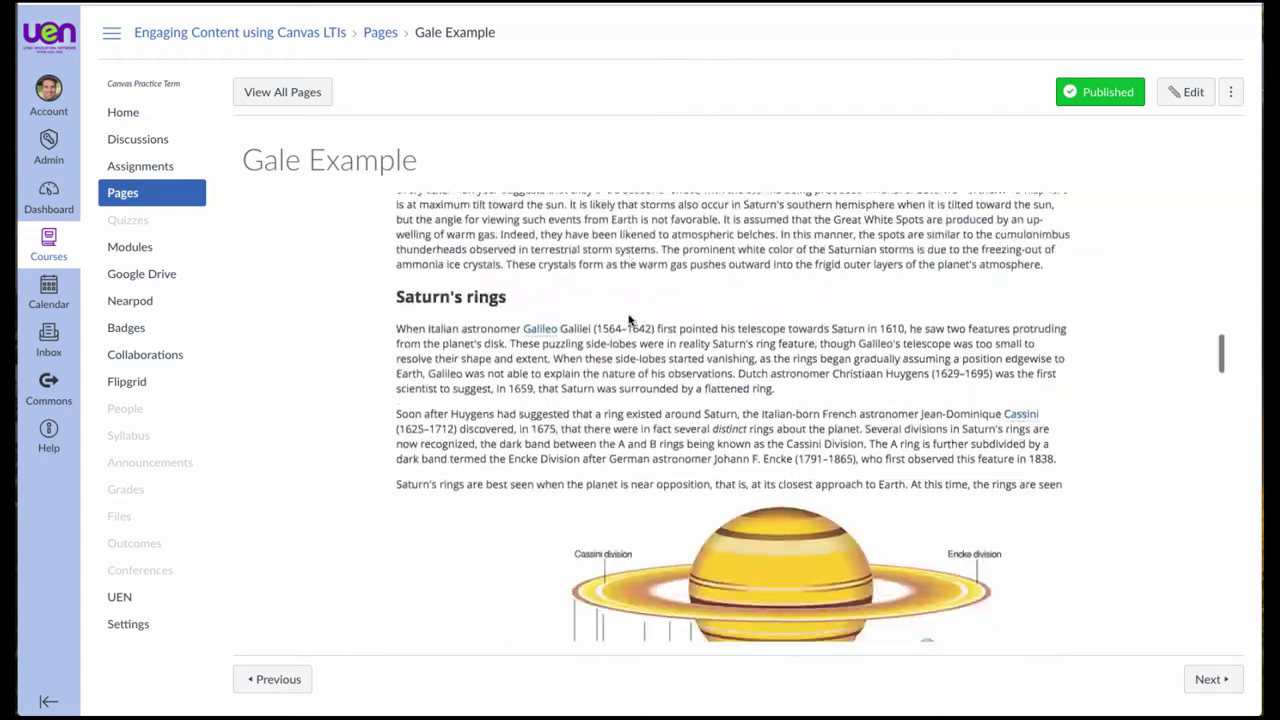
{"action": "scroll", "coordinate": [629, 320], "scroll_direction": "down", "scroll_amount": 10}
{"action": "scroll", "coordinate": [629, 320], "scroll_direction": "up", "scroll_amount": 15}
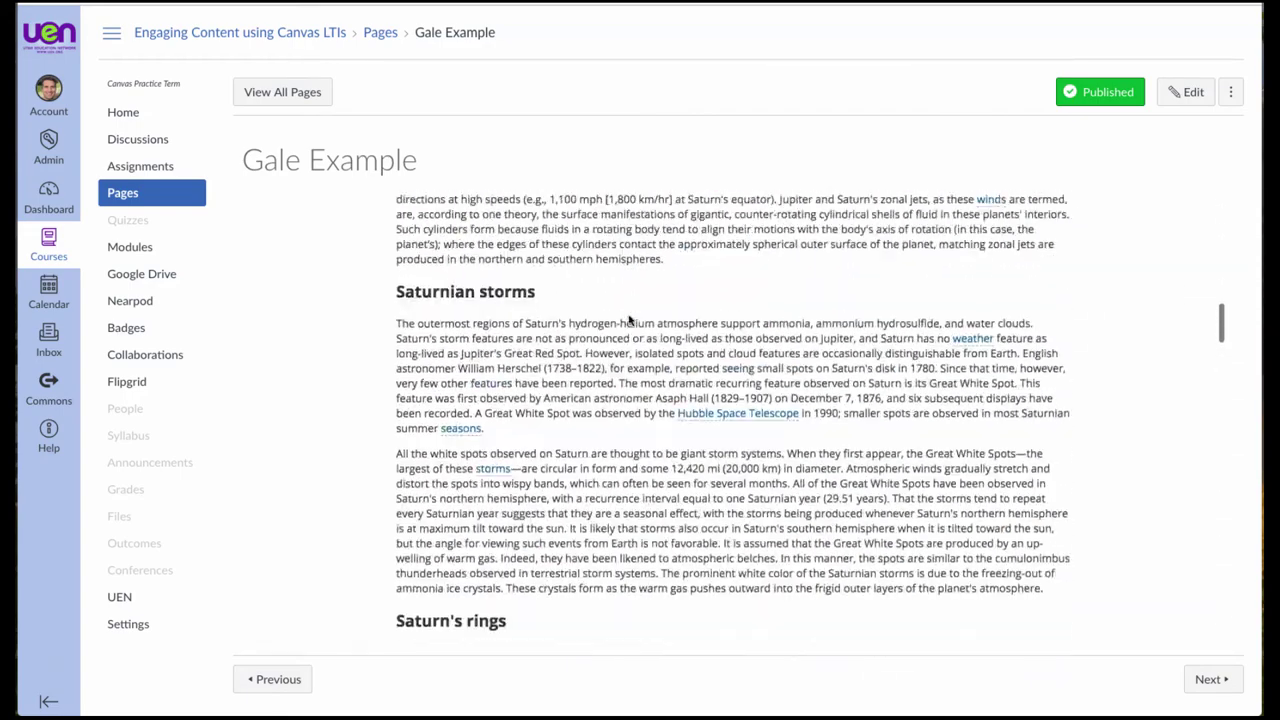
{"action": "scroll", "coordinate": [629, 320], "scroll_direction": "up", "scroll_amount": 10}
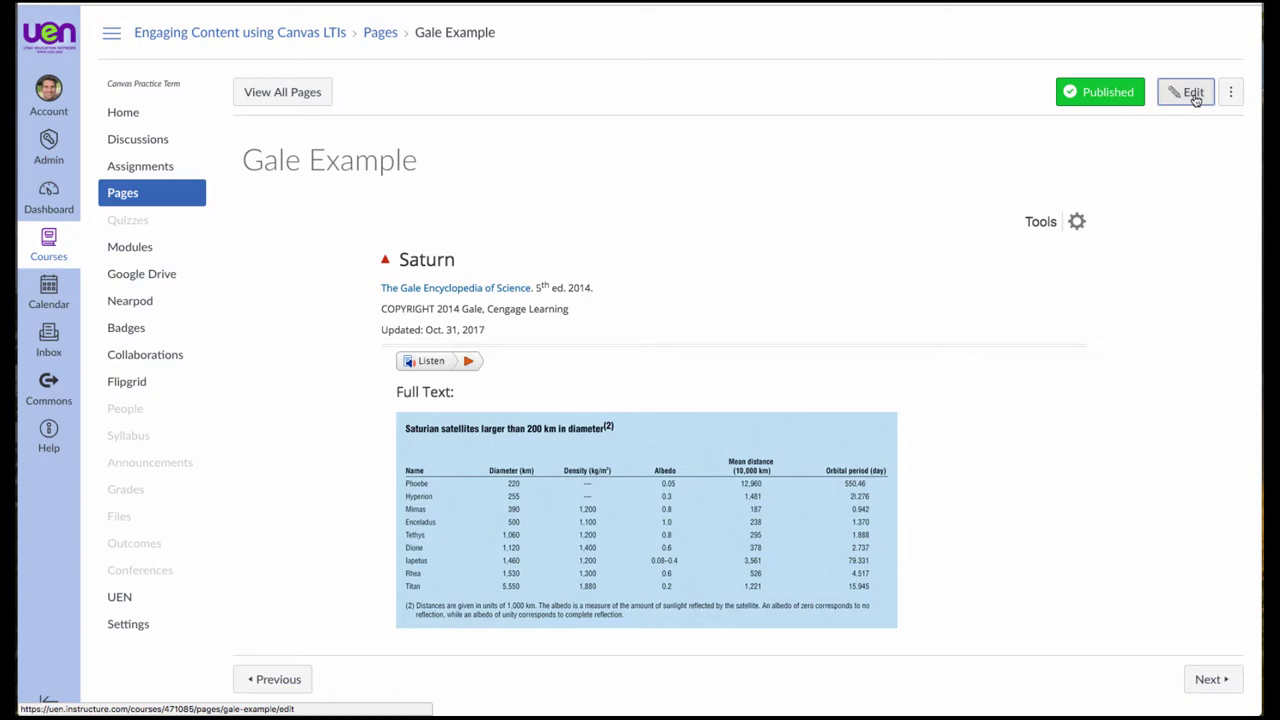
Delete the old Saturn iframe code from the page body in the HTML editor.
{"action": "left_click", "coordinate": [1193, 95]}
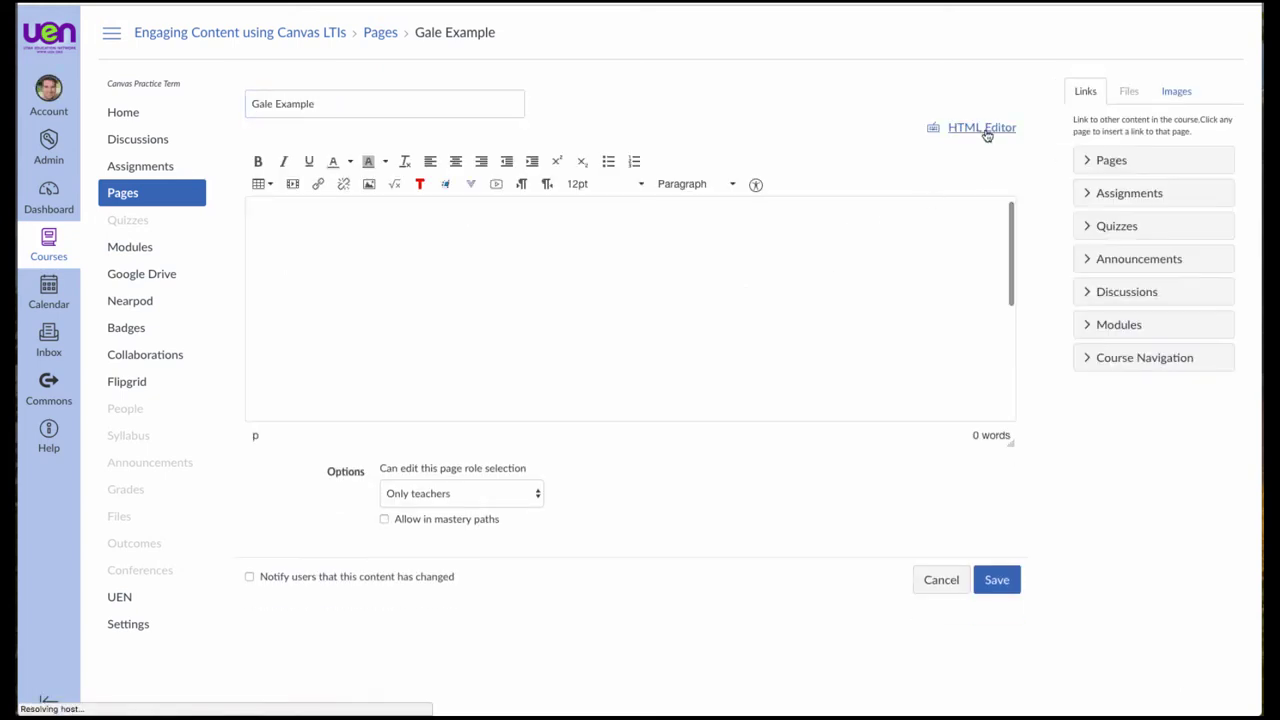
{"action": "left_click", "coordinate": [976, 128]}
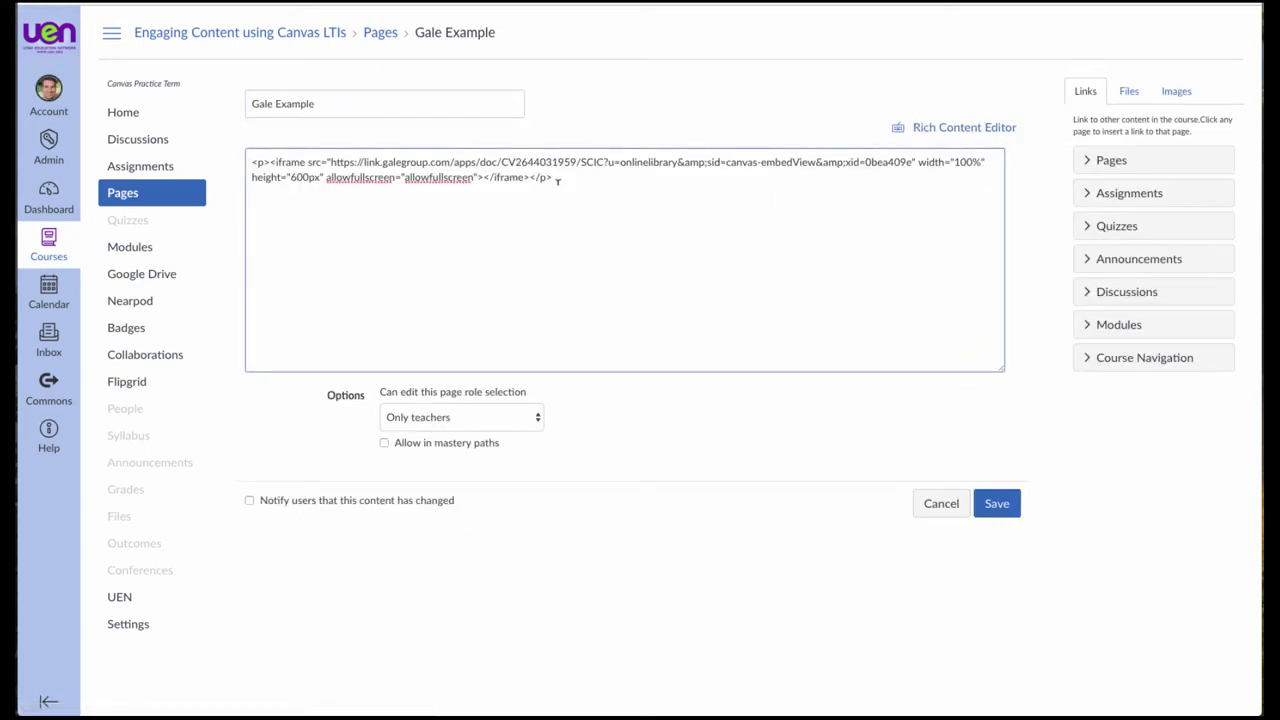
{"action": "left_click_drag", "start_coordinate": [558, 180], "coordinate": [223, 157]}
{"action": "key", "text": "BackSpace"}
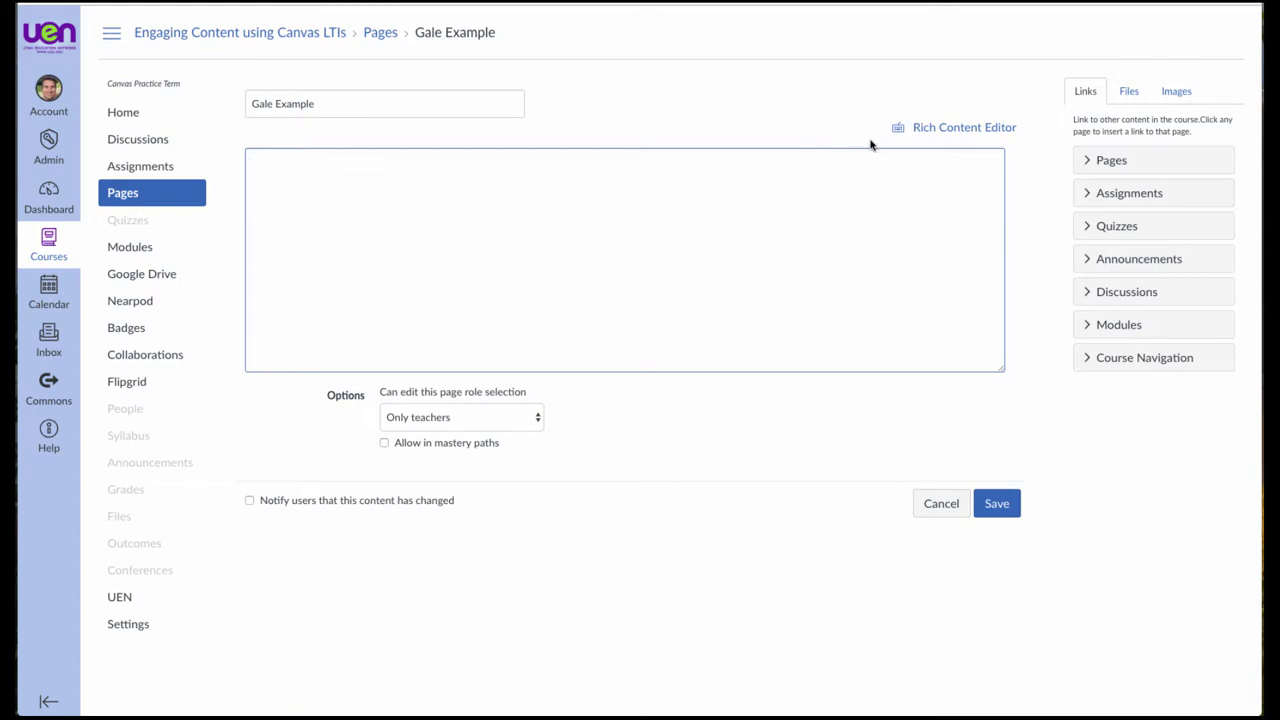
{"action": "left_click", "coordinate": [950, 128]}
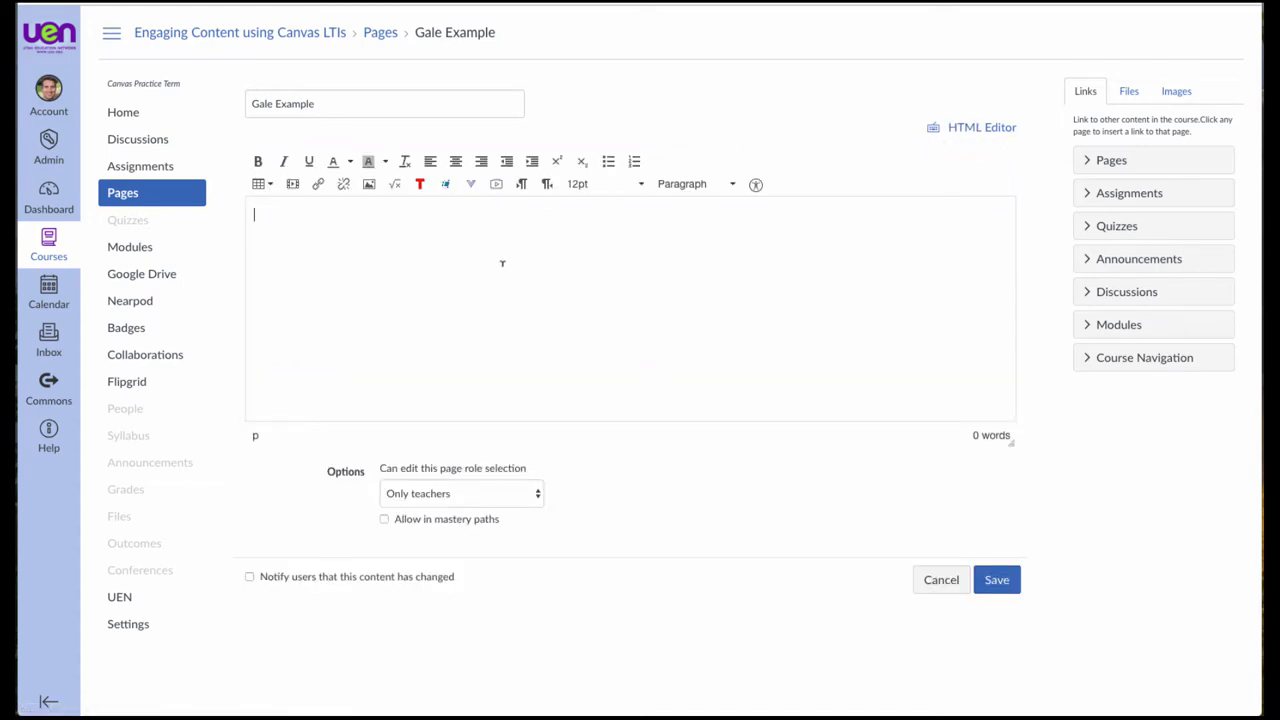
Browse the external content tools list down to Gale resources like Science in Context.
{"action": "left_click", "coordinate": [471, 184]}
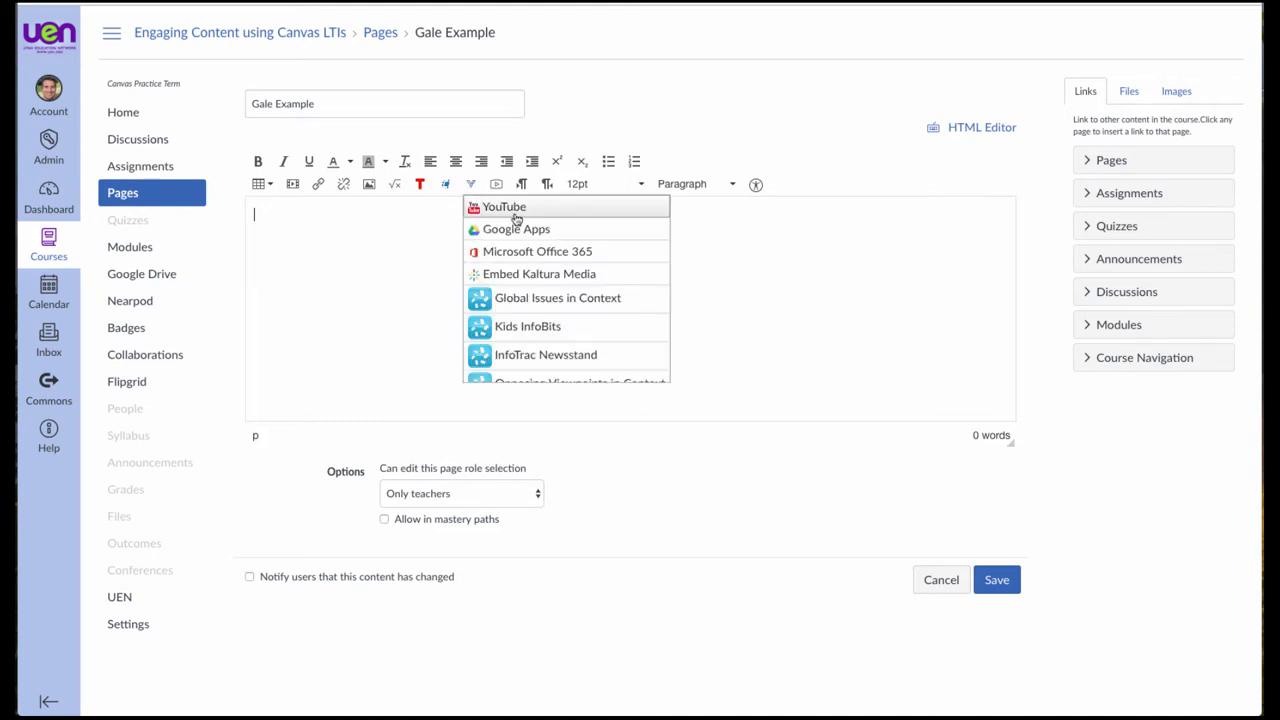
{"action": "scroll", "coordinate": [562, 270], "scroll_direction": "down", "scroll_amount": 1}
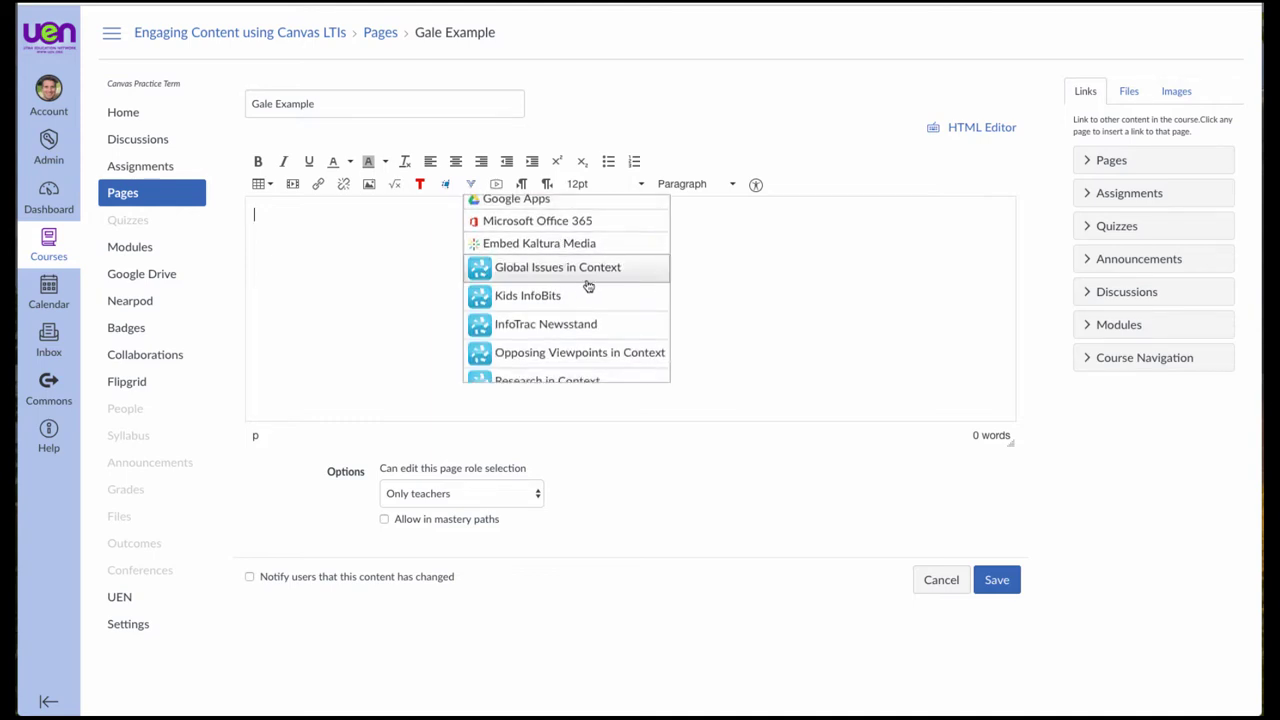
{"action": "scroll", "coordinate": [571, 278], "scroll_direction": "down", "scroll_amount": 1}
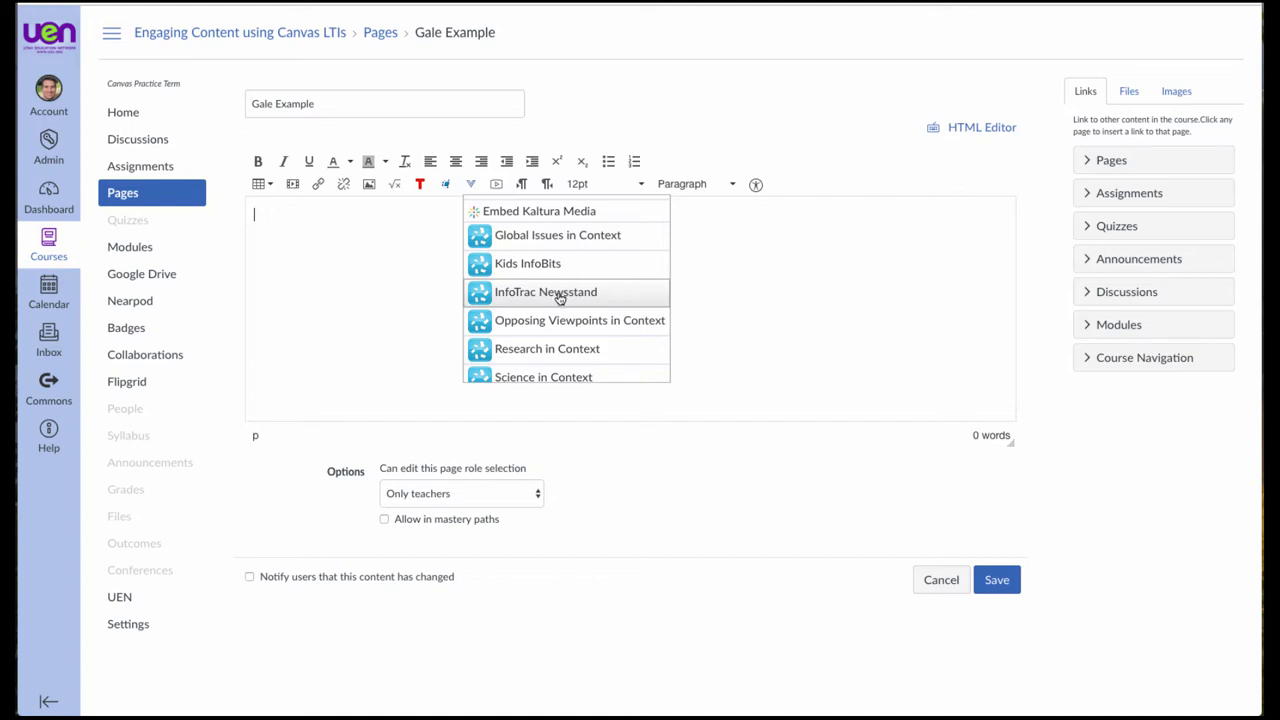
{"action": "scroll", "coordinate": [563, 299], "scroll_direction": "down", "scroll_amount": 2}
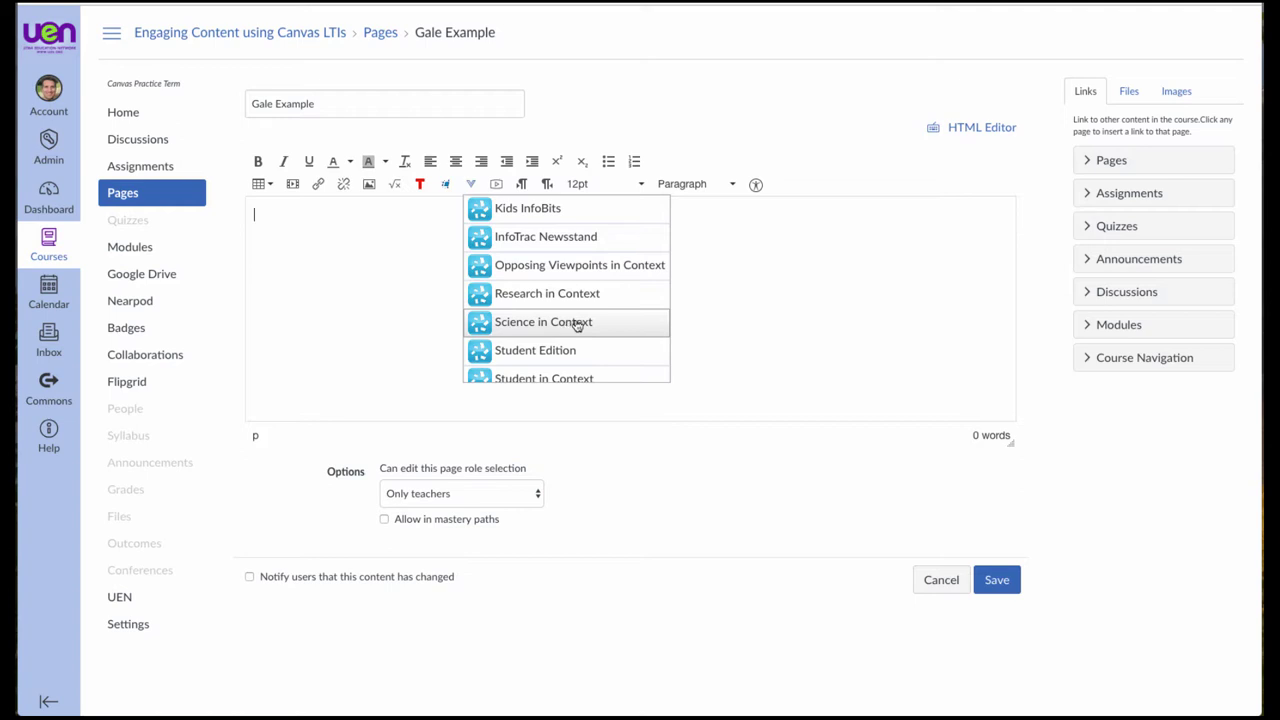
Launch the Science in Context tool and look over its start page.
{"action": "left_click", "coordinate": [585, 323]}
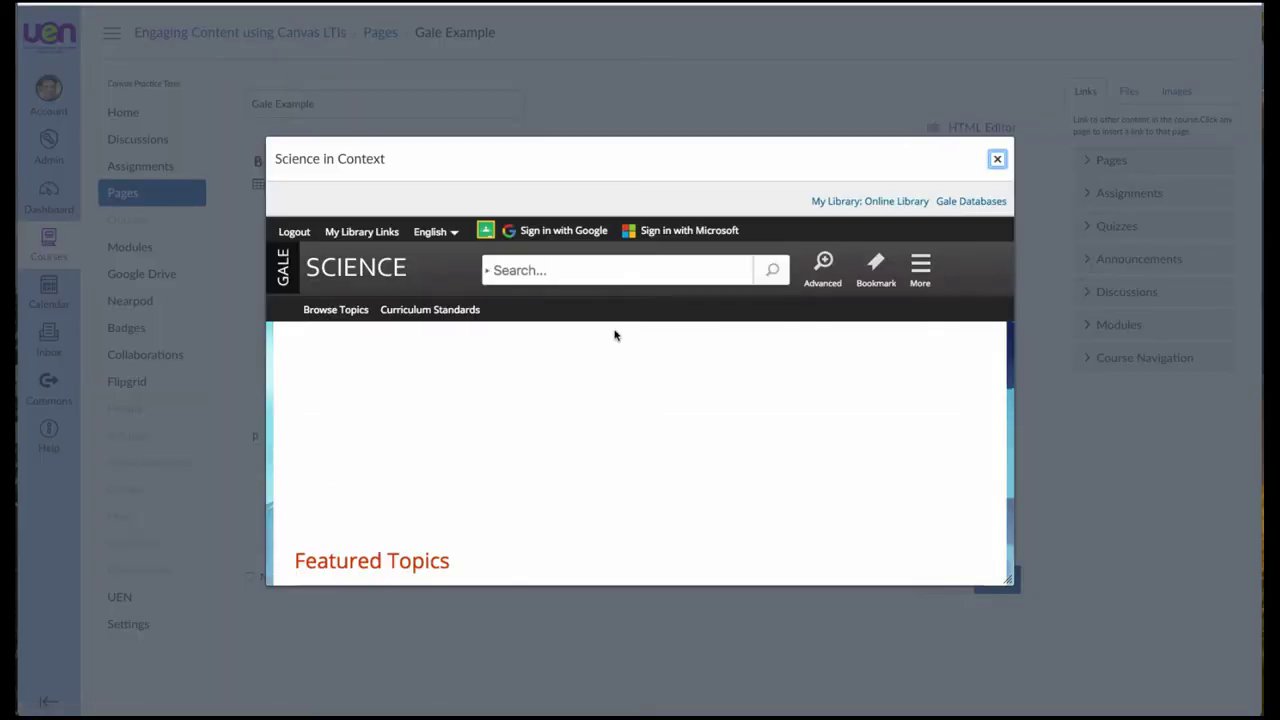
{"action": "scroll", "coordinate": [601, 363], "scroll_direction": "down", "scroll_amount": 5}
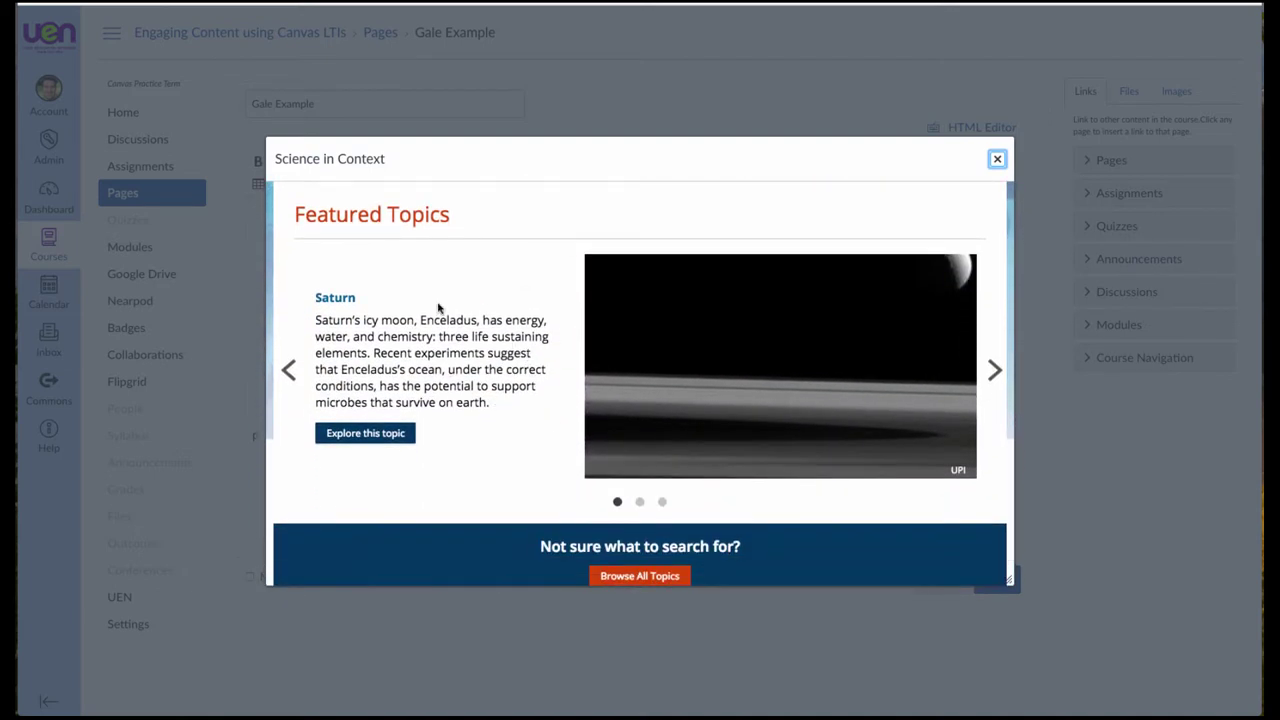
{"action": "scroll", "coordinate": [468, 355], "scroll_direction": "down", "scroll_amount": 2}
Open the Saturn featured topic and review its featured, reference, image and video results.
{"action": "left_click", "coordinate": [460, 369]}
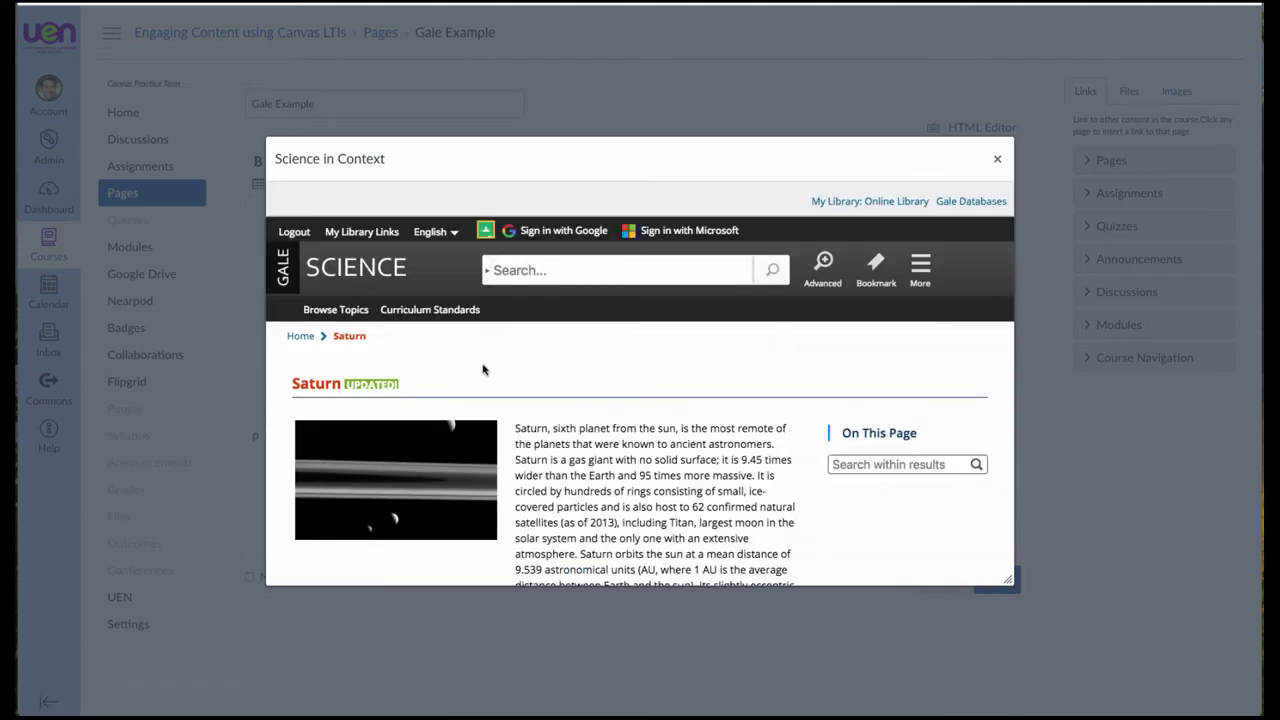
{"action": "scroll", "coordinate": [554, 377], "scroll_direction": "down", "scroll_amount": 3}
{"action": "scroll", "coordinate": [566, 376], "scroll_direction": "down", "scroll_amount": 1}
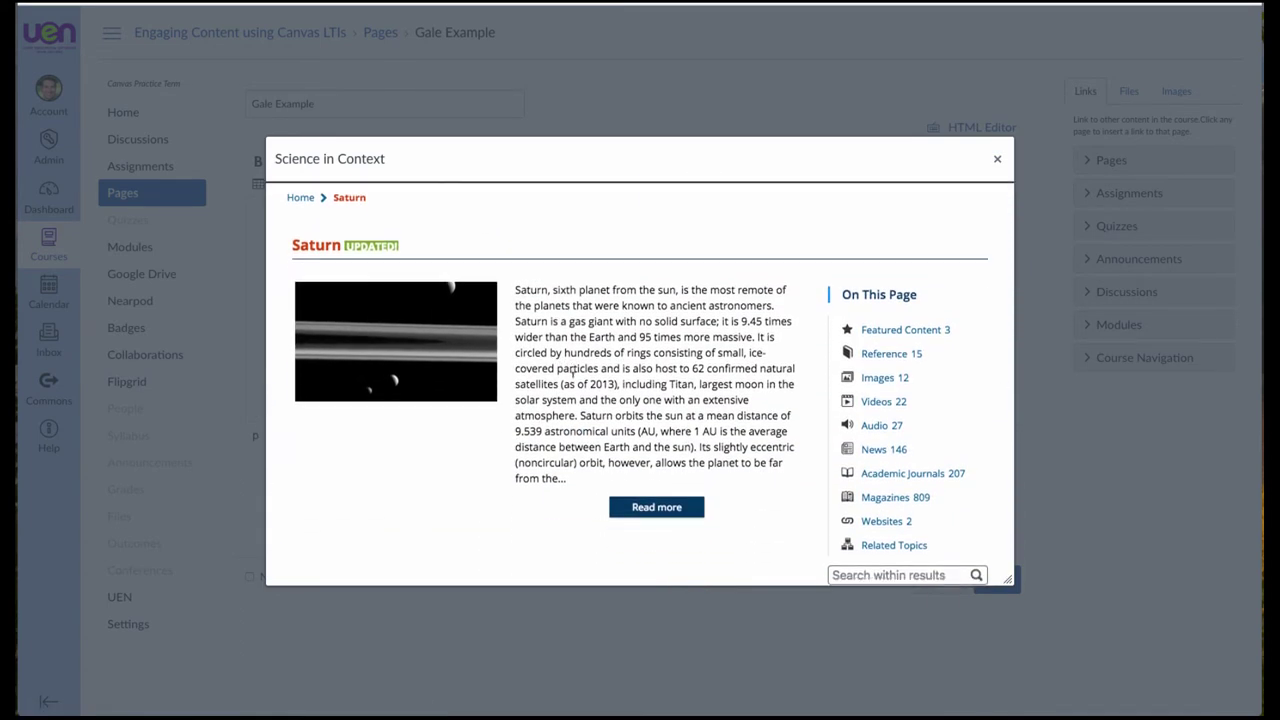
{"action": "scroll", "coordinate": [573, 371], "scroll_direction": "down", "scroll_amount": 8}
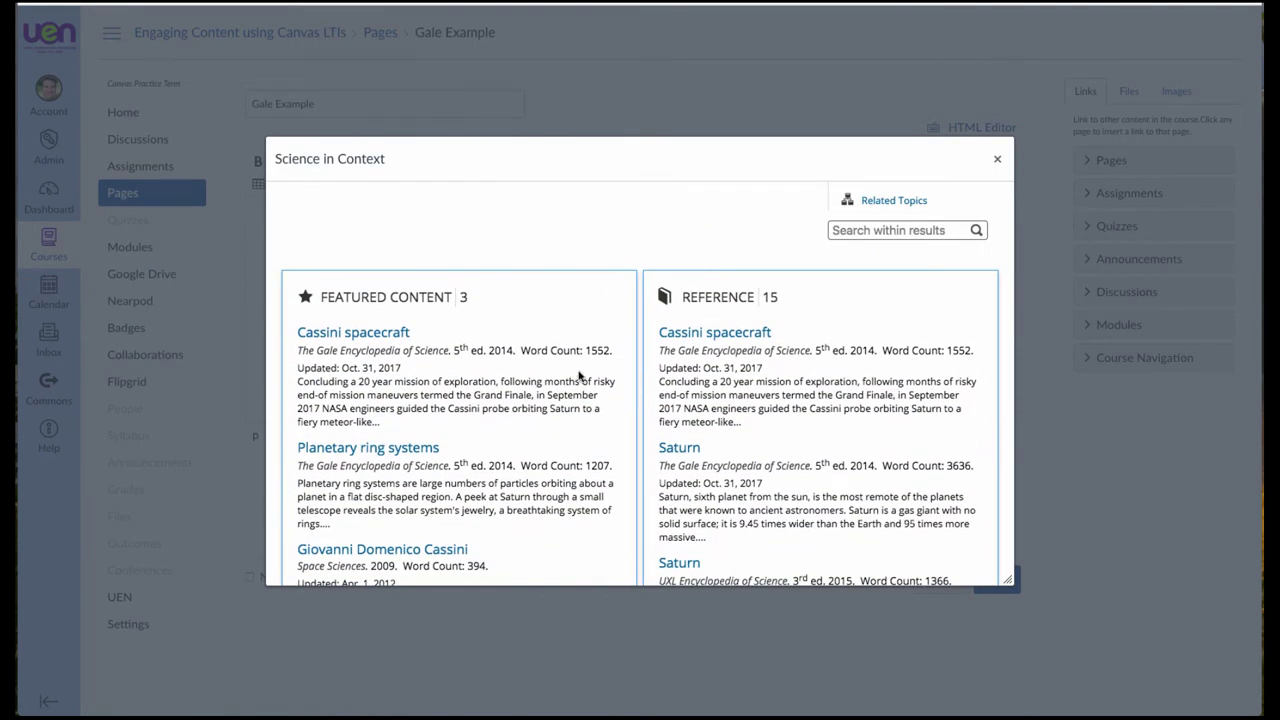
{"action": "scroll", "coordinate": [690, 352], "scroll_direction": "down", "scroll_amount": 5}
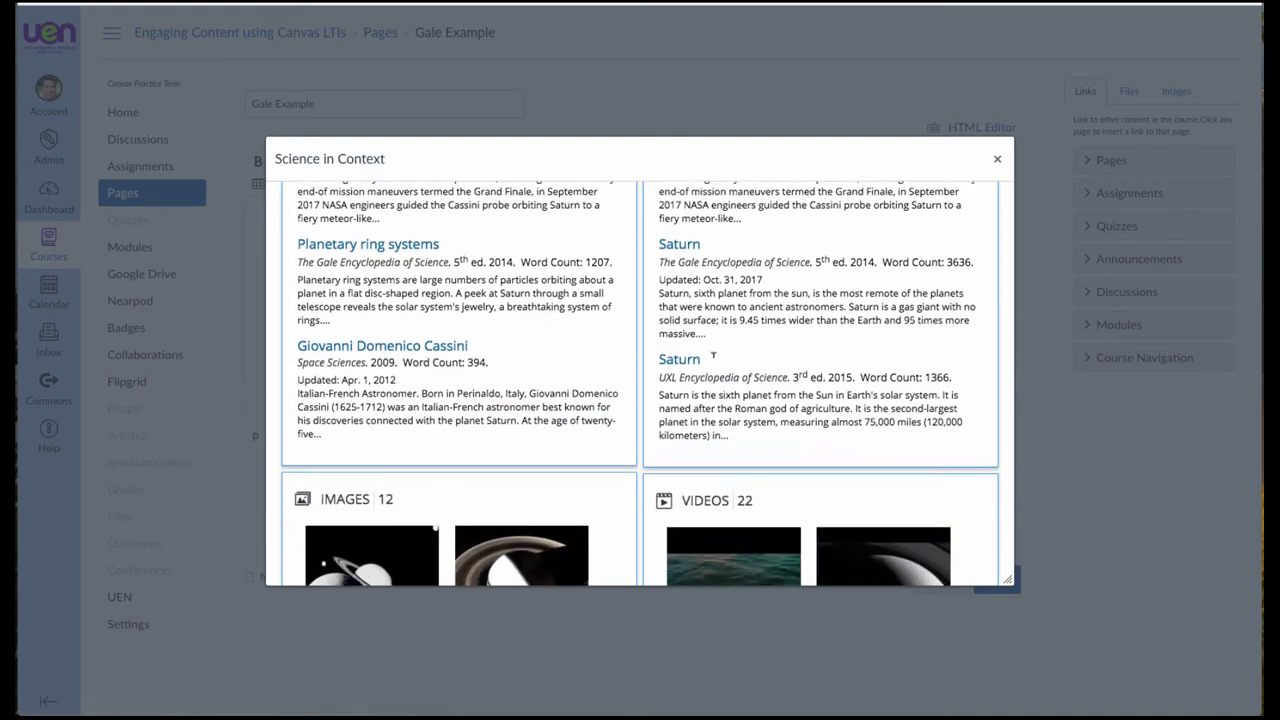
{"action": "scroll", "coordinate": [713, 354], "scroll_direction": "down", "scroll_amount": 4}
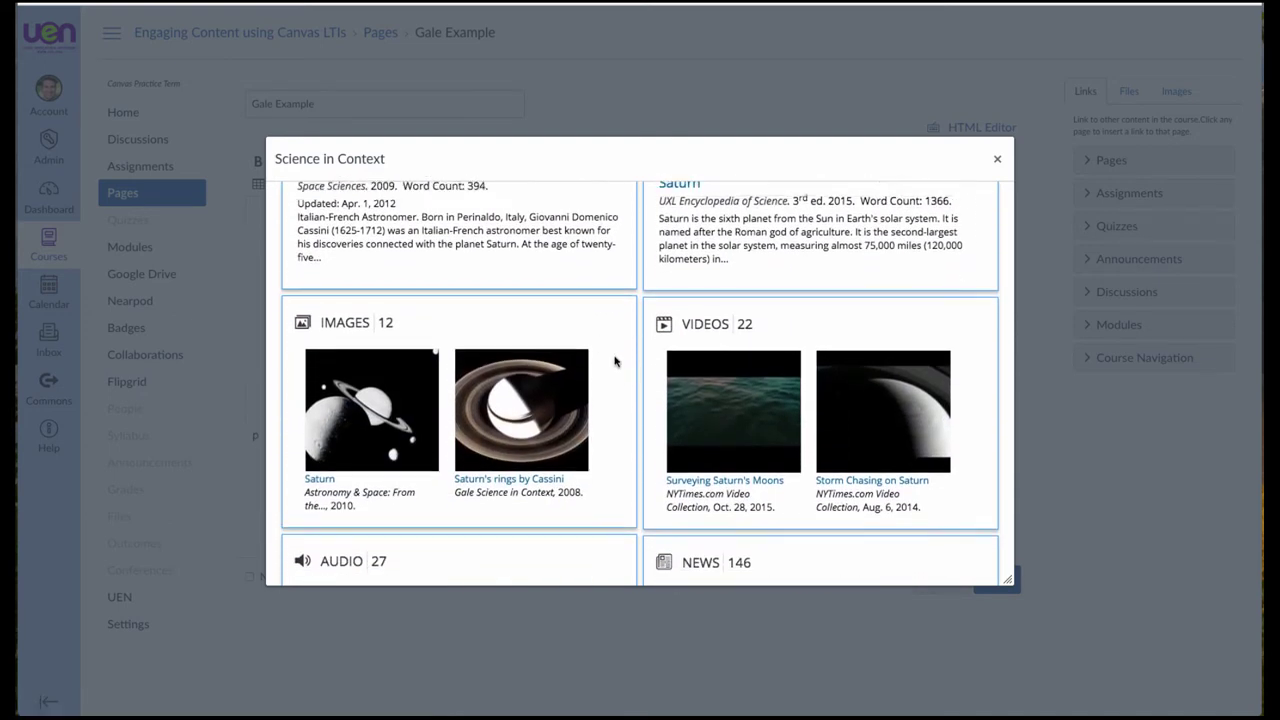
{"action": "scroll", "coordinate": [615, 362], "scroll_direction": "up", "scroll_amount": 15}
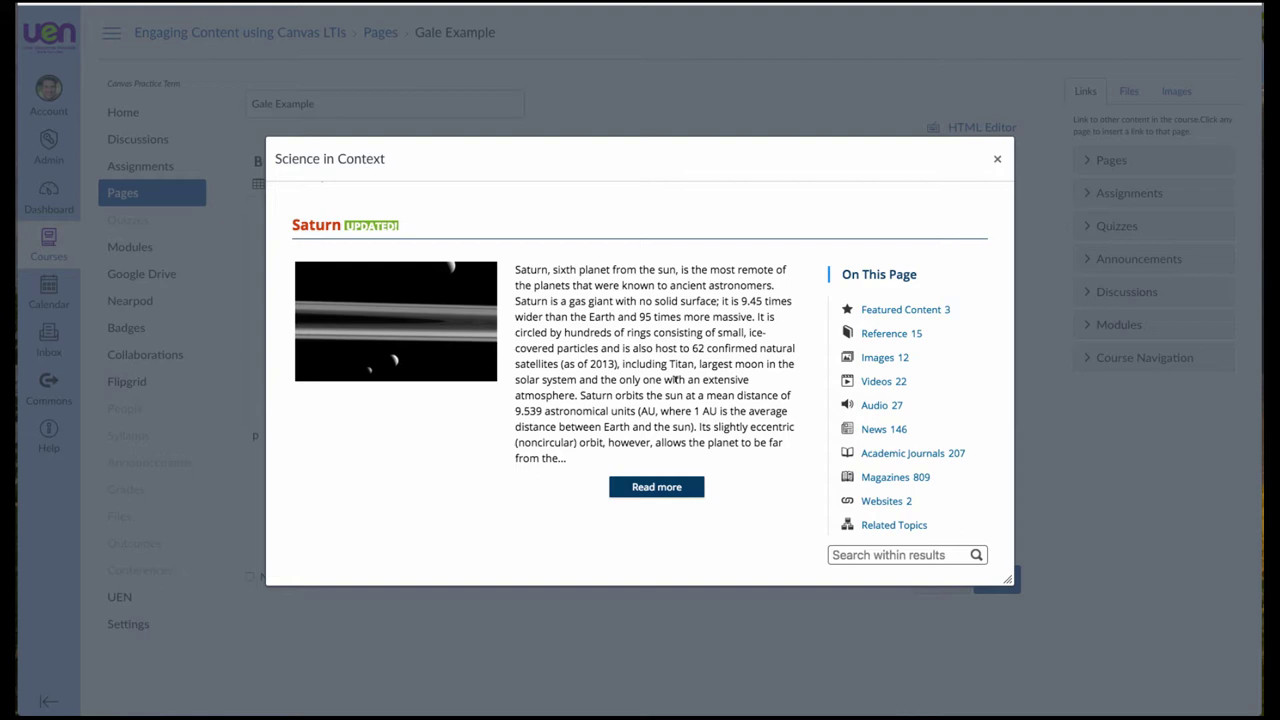
Open the full Saturn encyclopedia article and embed it into the Gale Example page body.
{"action": "left_click", "coordinate": [660, 489]}
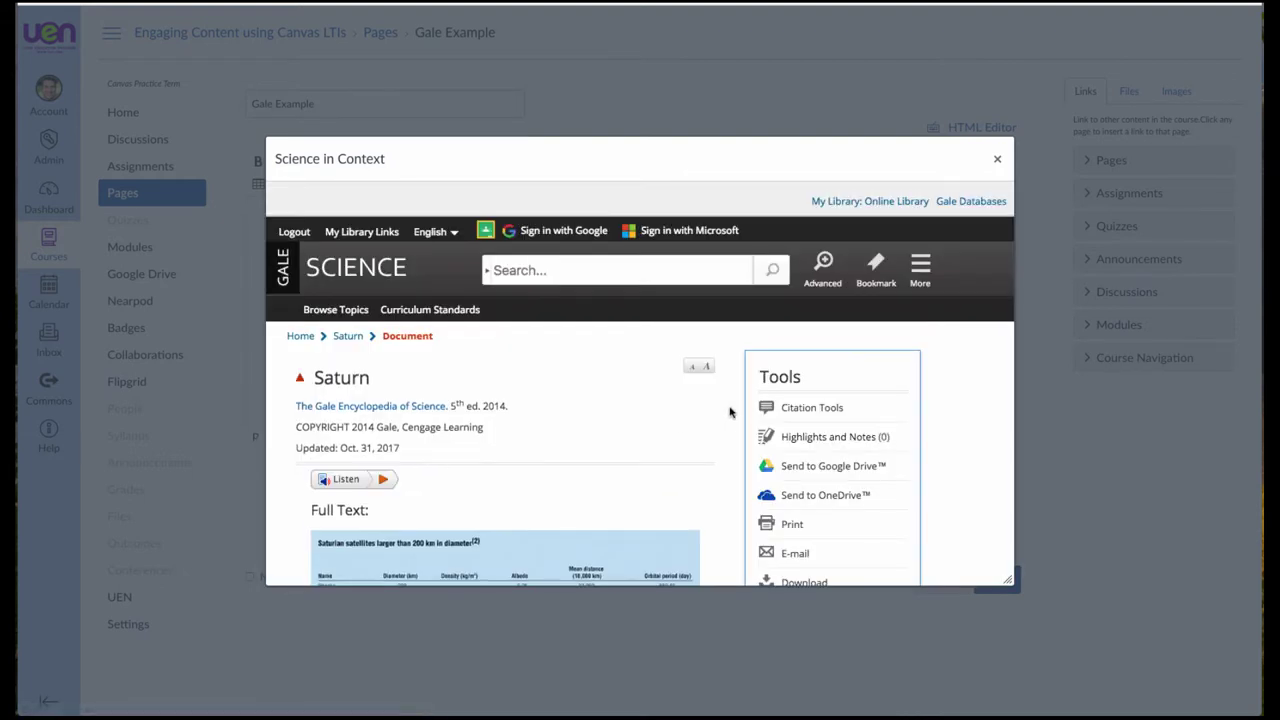
{"action": "scroll", "coordinate": [730, 411], "scroll_direction": "down", "scroll_amount": 3}
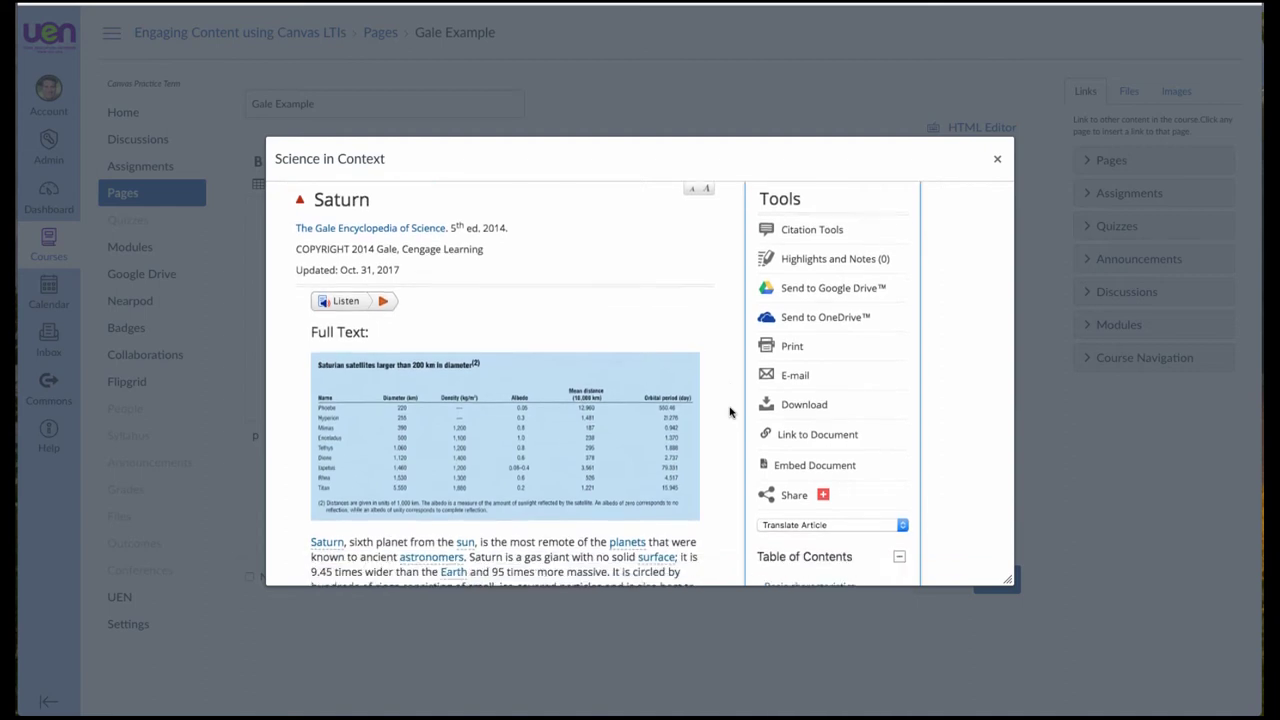
{"action": "scroll", "coordinate": [730, 411], "scroll_direction": "down", "scroll_amount": 1}
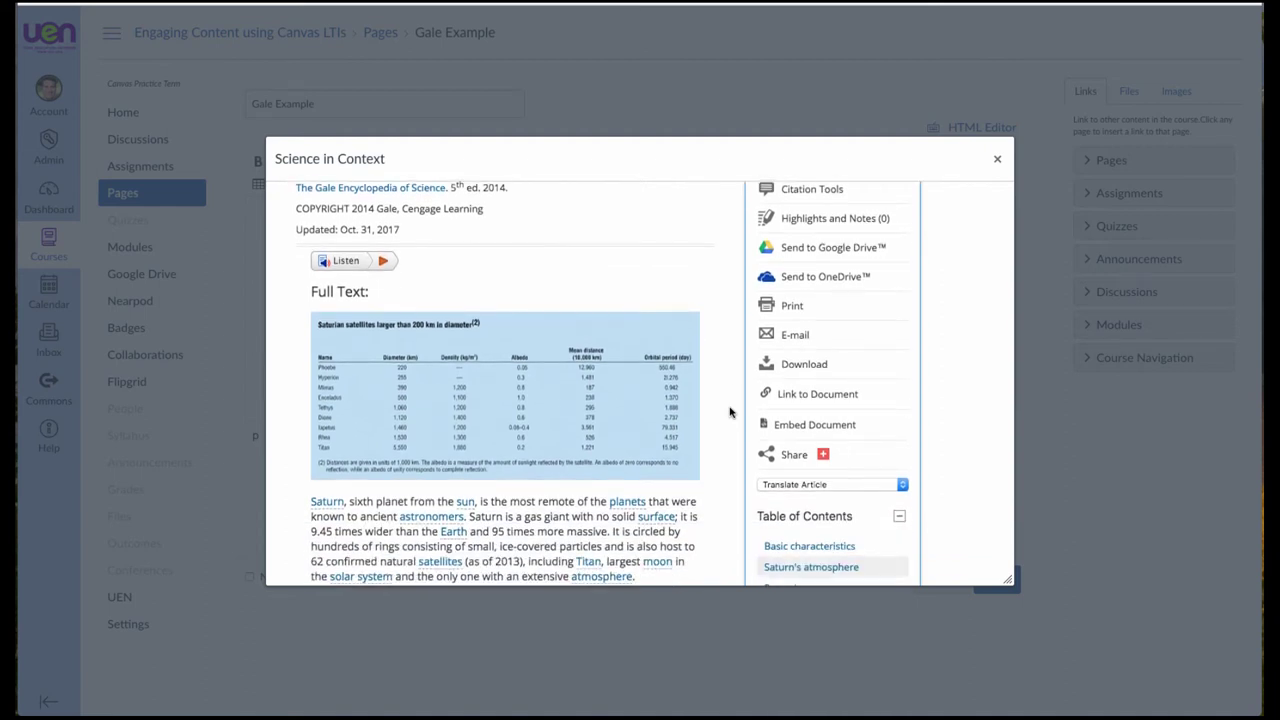
{"action": "left_click", "coordinate": [797, 425]}
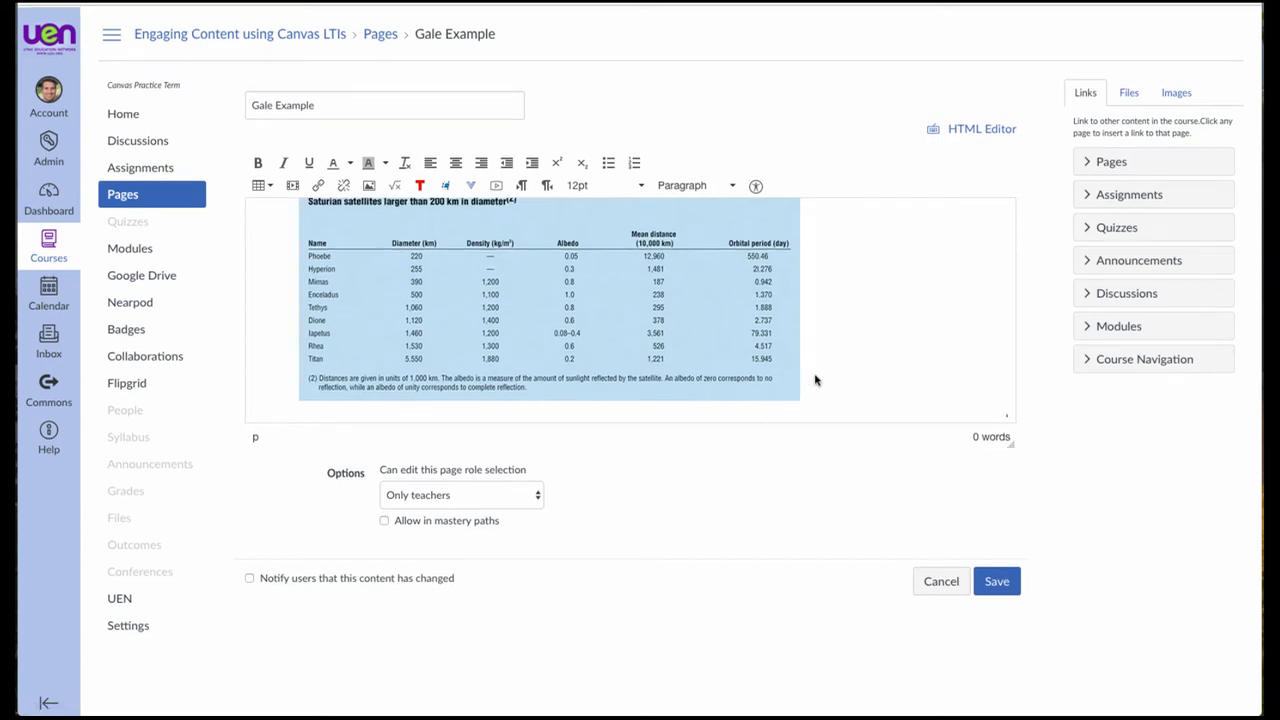
Save the Gale Example page and check the published Saturn article with its satellites table.
{"action": "scroll", "coordinate": [791, 300], "scroll_direction": "down", "scroll_amount": 5}
{"action": "scroll", "coordinate": [791, 300], "scroll_direction": "down", "scroll_amount": 3}
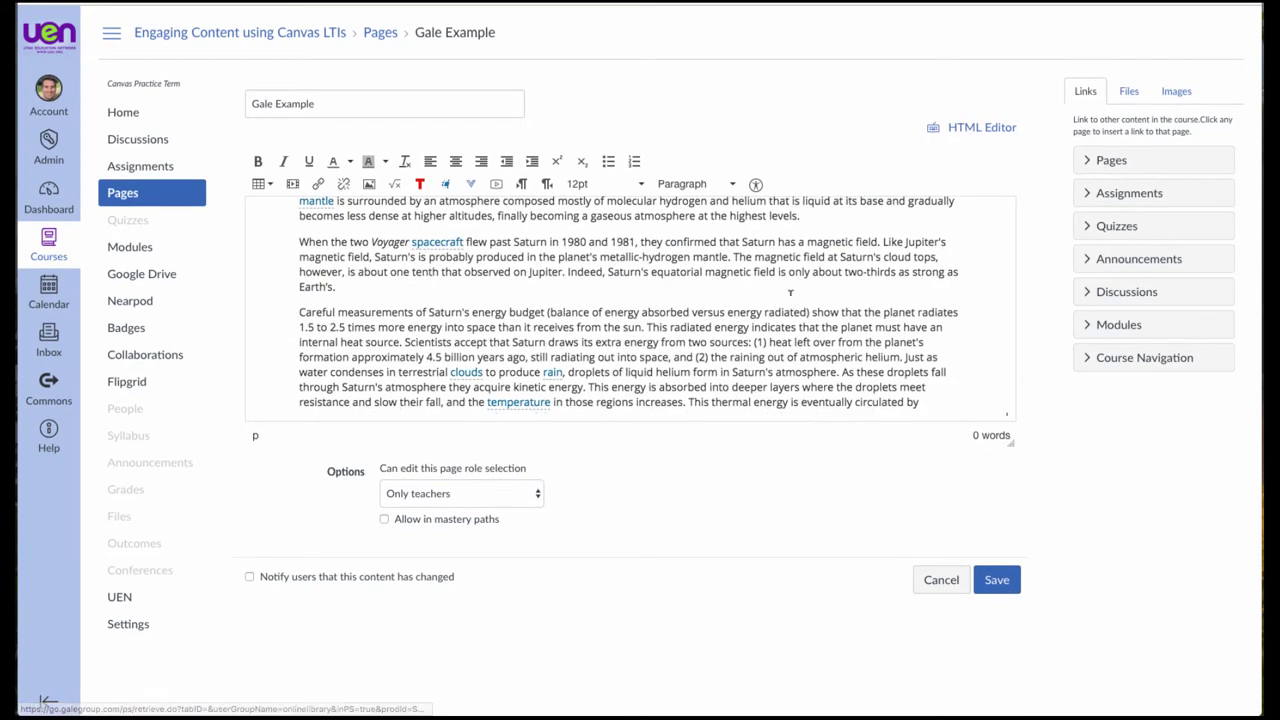
{"action": "left_click", "coordinate": [991, 579]}
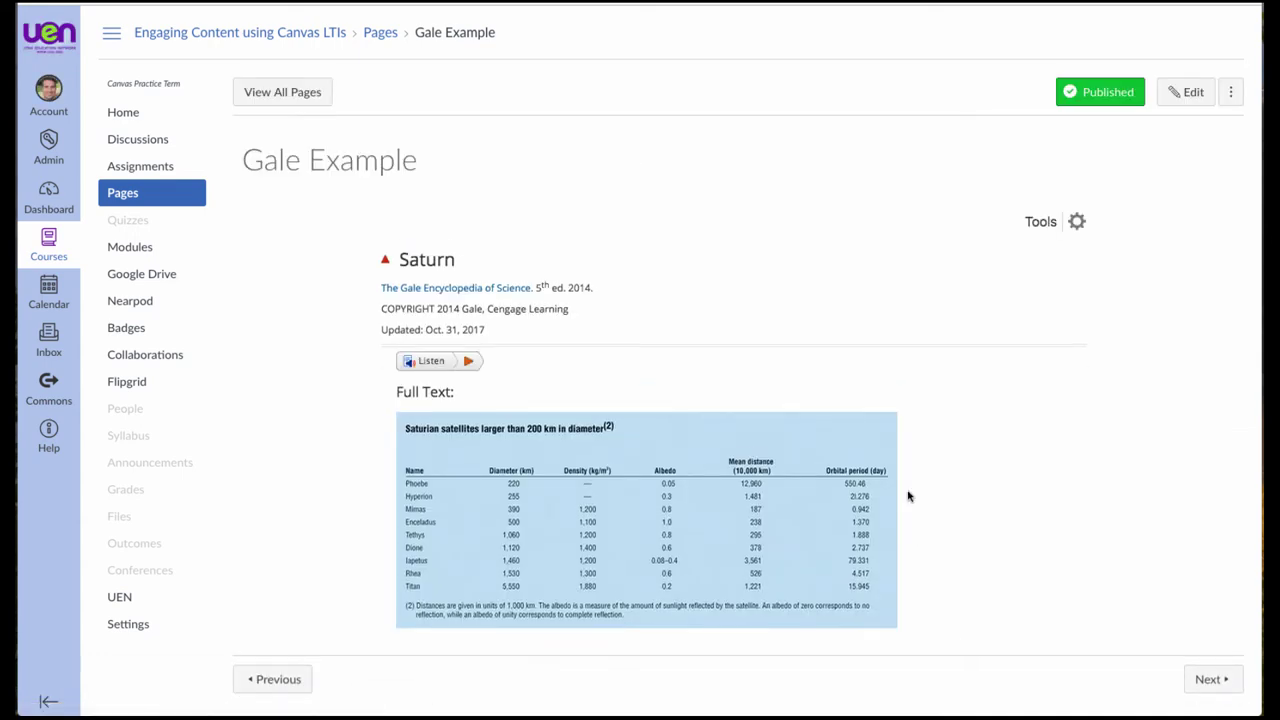
{"action": "scroll", "coordinate": [926, 440], "scroll_direction": "down", "scroll_amount": 5}
{"action": "scroll", "coordinate": [831, 462], "scroll_direction": "down", "scroll_amount": 1}
{"action": "scroll", "coordinate": [838, 464], "scroll_direction": "up", "scroll_amount": 5}
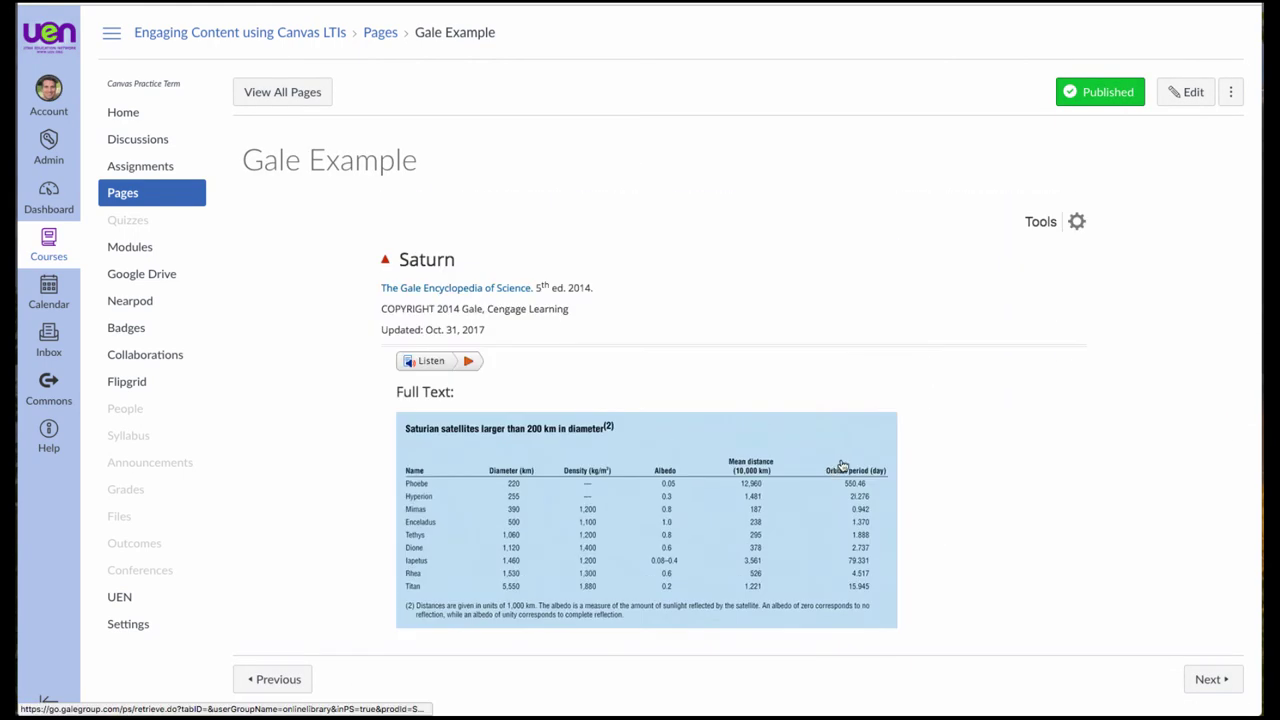
Strip the Saturn iframe from the page body via the HTML editor, leaving 0 words.
{"action": "left_click", "coordinate": [1182, 93]}
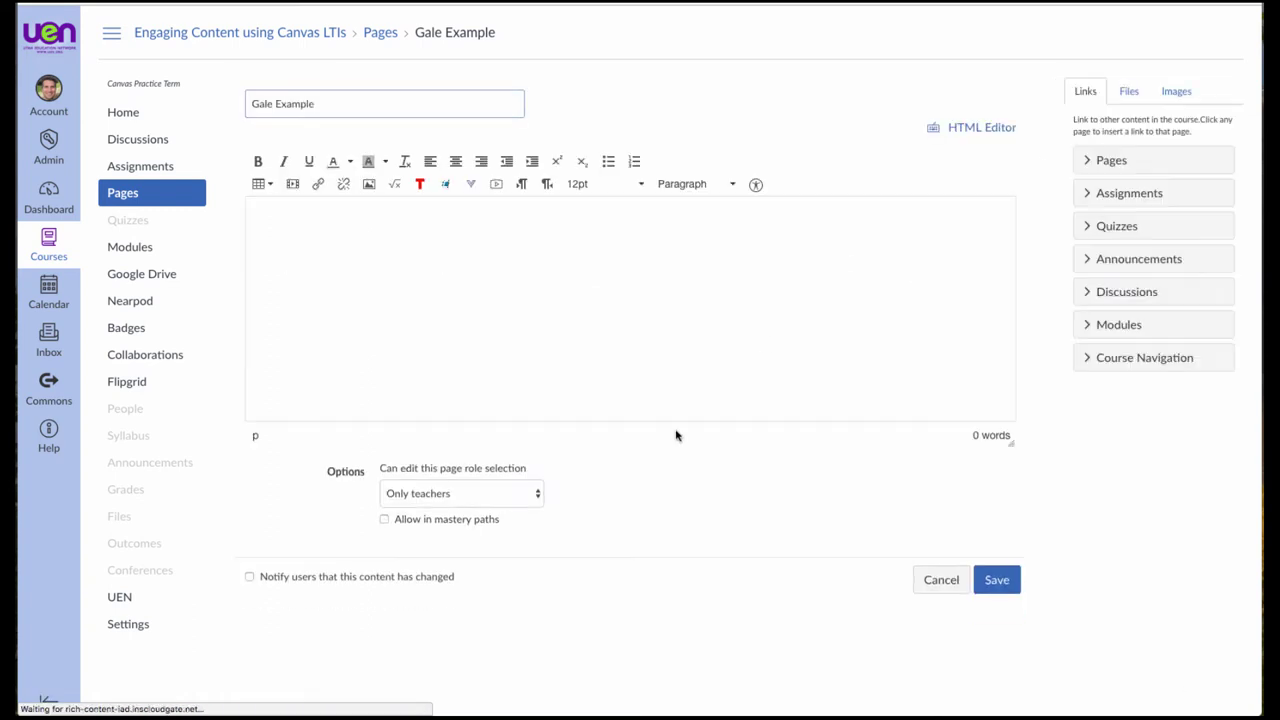
{"action": "left_click", "coordinate": [980, 130]}
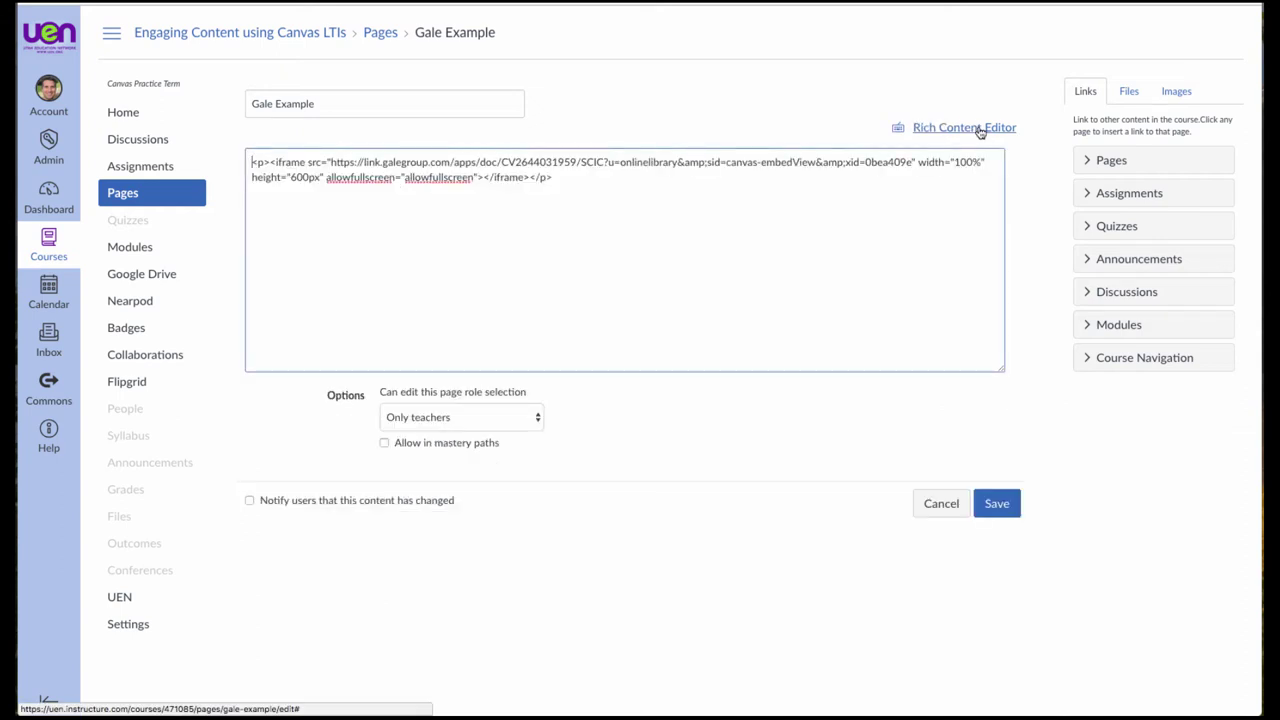
{"action": "left_click_drag", "start_coordinate": [555, 178], "coordinate": [202, 150]}
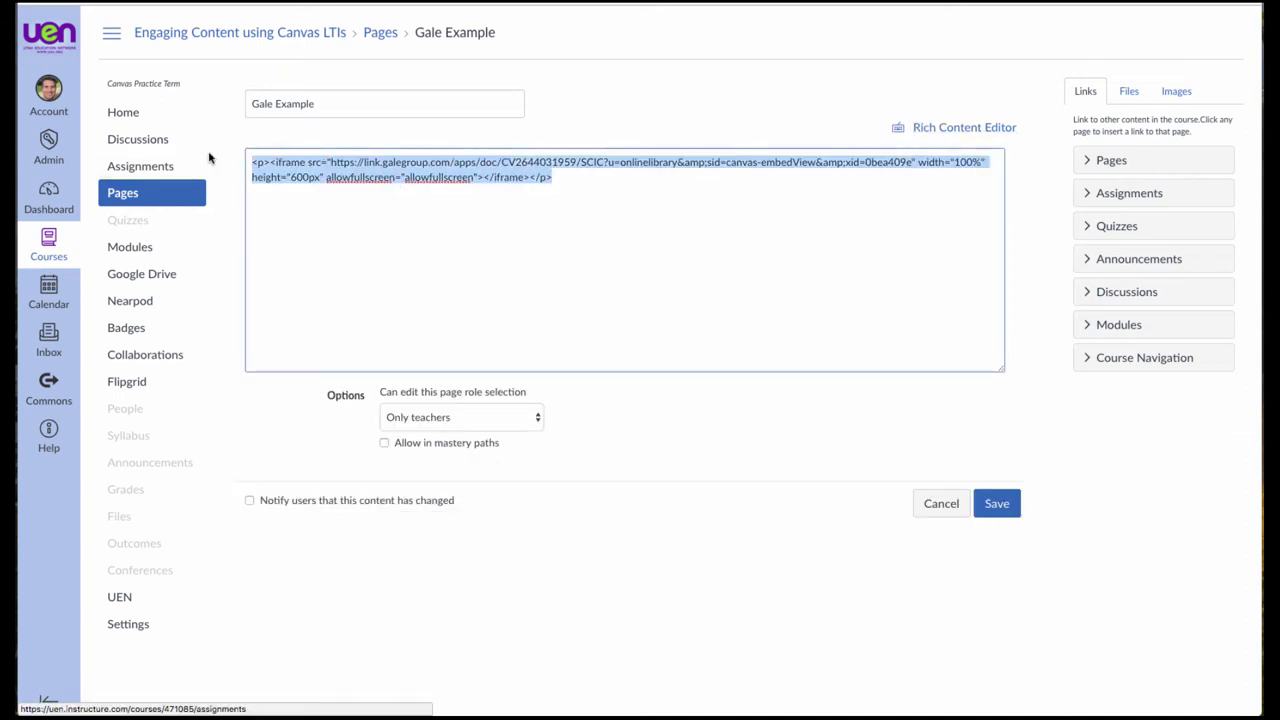
{"action": "key", "text": "BackSpace"}
{"action": "left_click", "coordinate": [955, 128]}
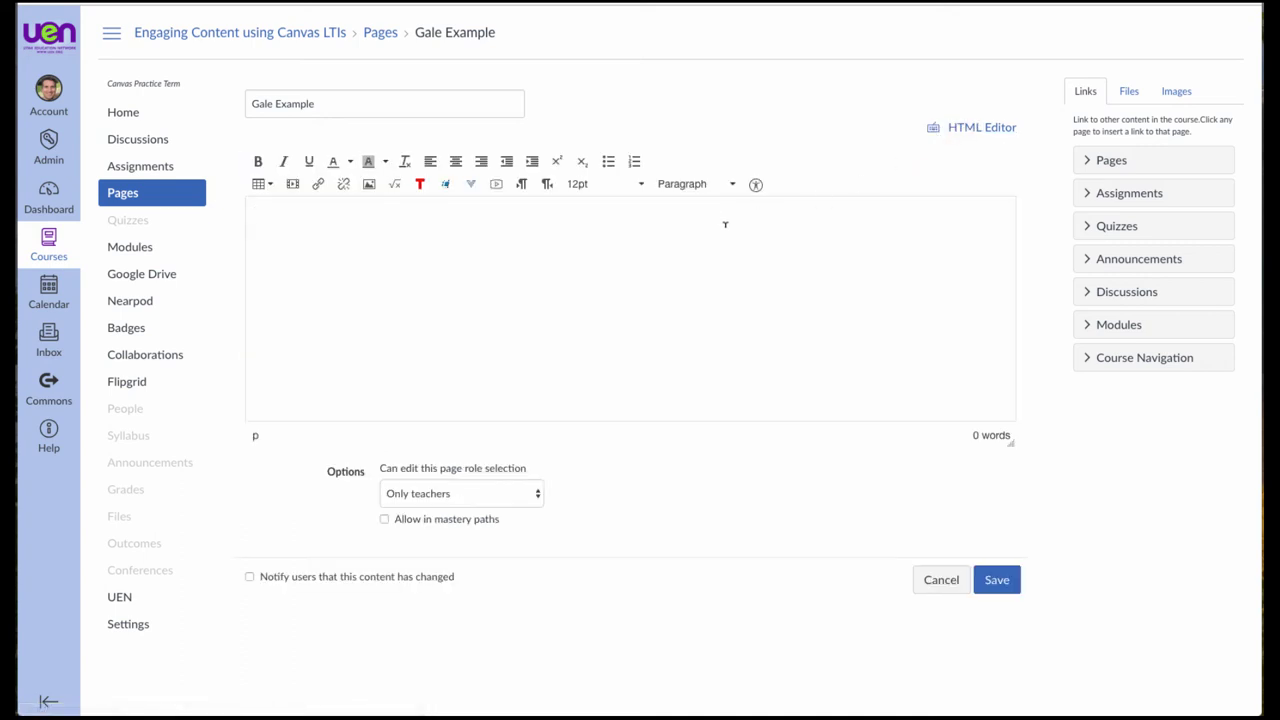
{"action": "left_click", "coordinate": [471, 184]}
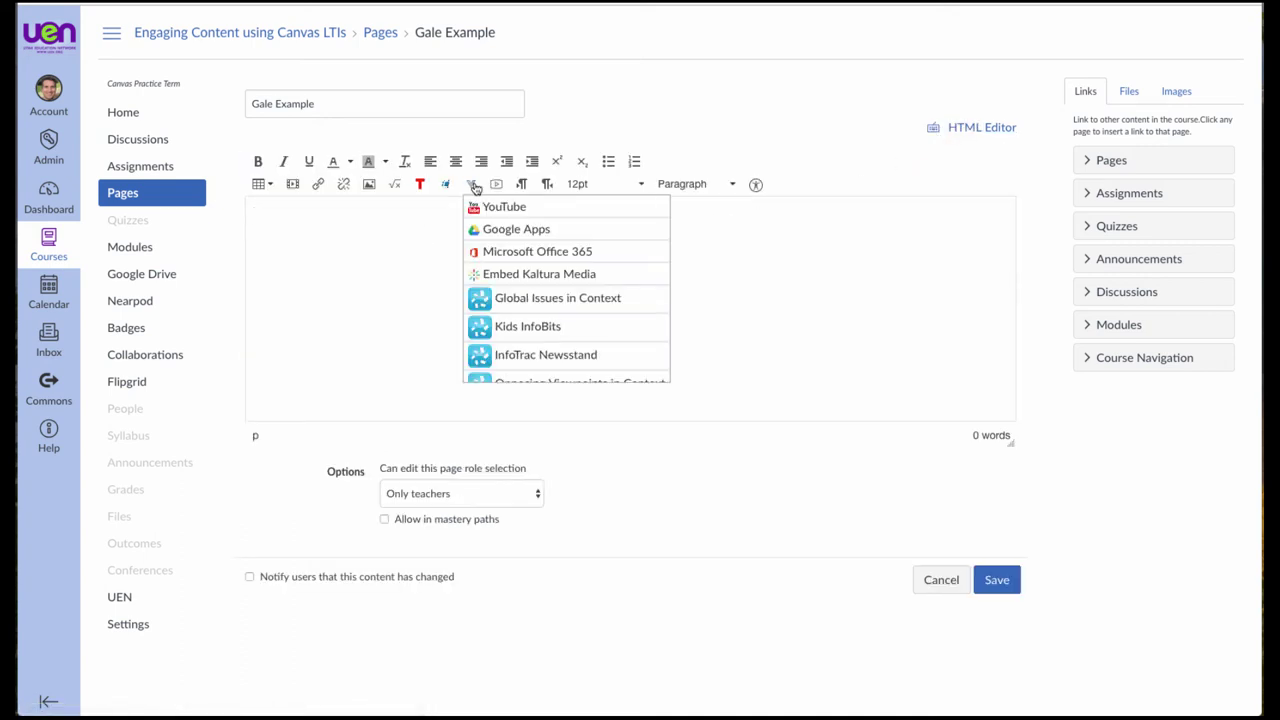
{"action": "scroll", "coordinate": [610, 285], "scroll_direction": "down", "scroll_amount": 1}
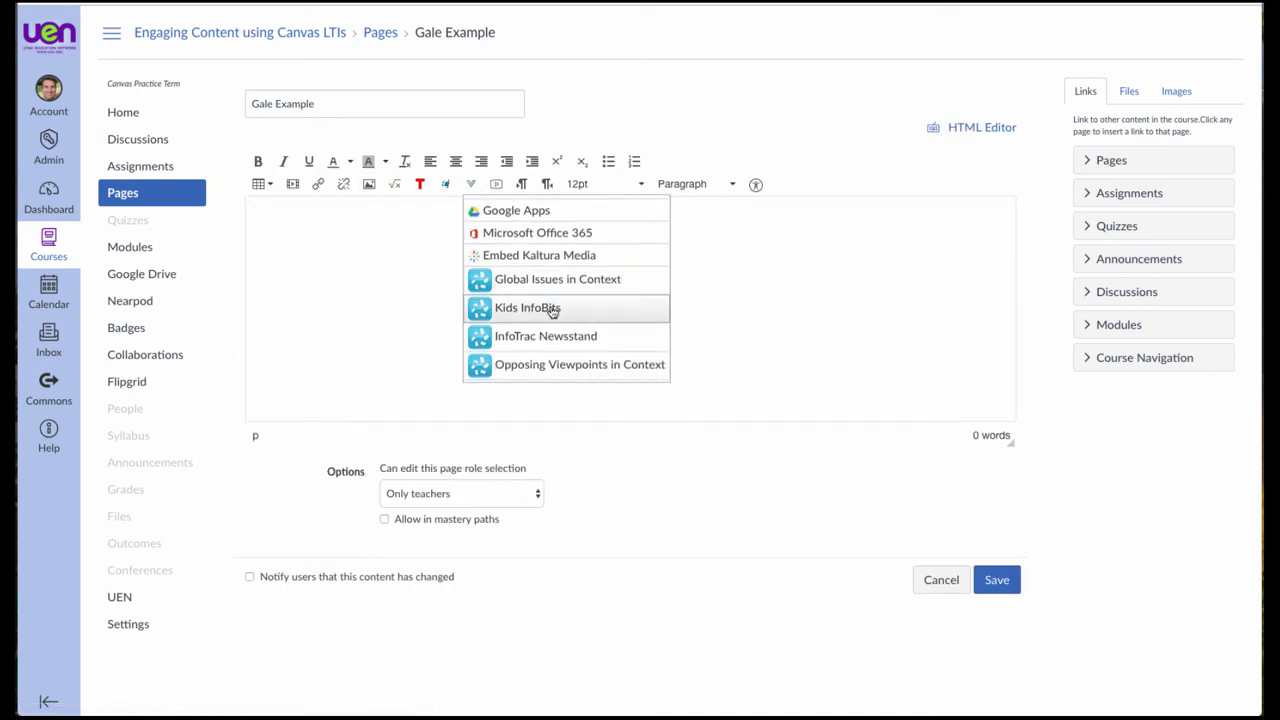
In Kids InfoBits, browse Animals > Birds > Owls and open the Columbia Encyclopedia owl article.
{"action": "left_click", "coordinate": [541, 312]}
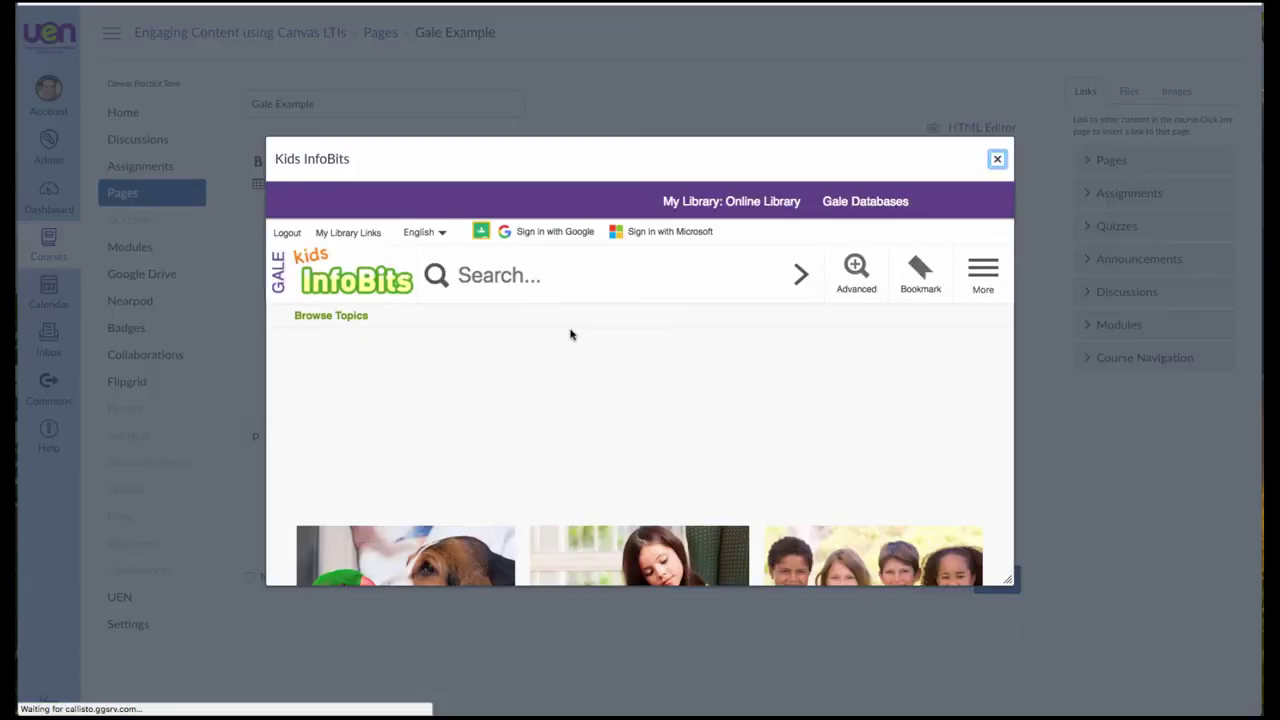
{"action": "scroll", "coordinate": [569, 334], "scroll_direction": "down", "scroll_amount": 5}
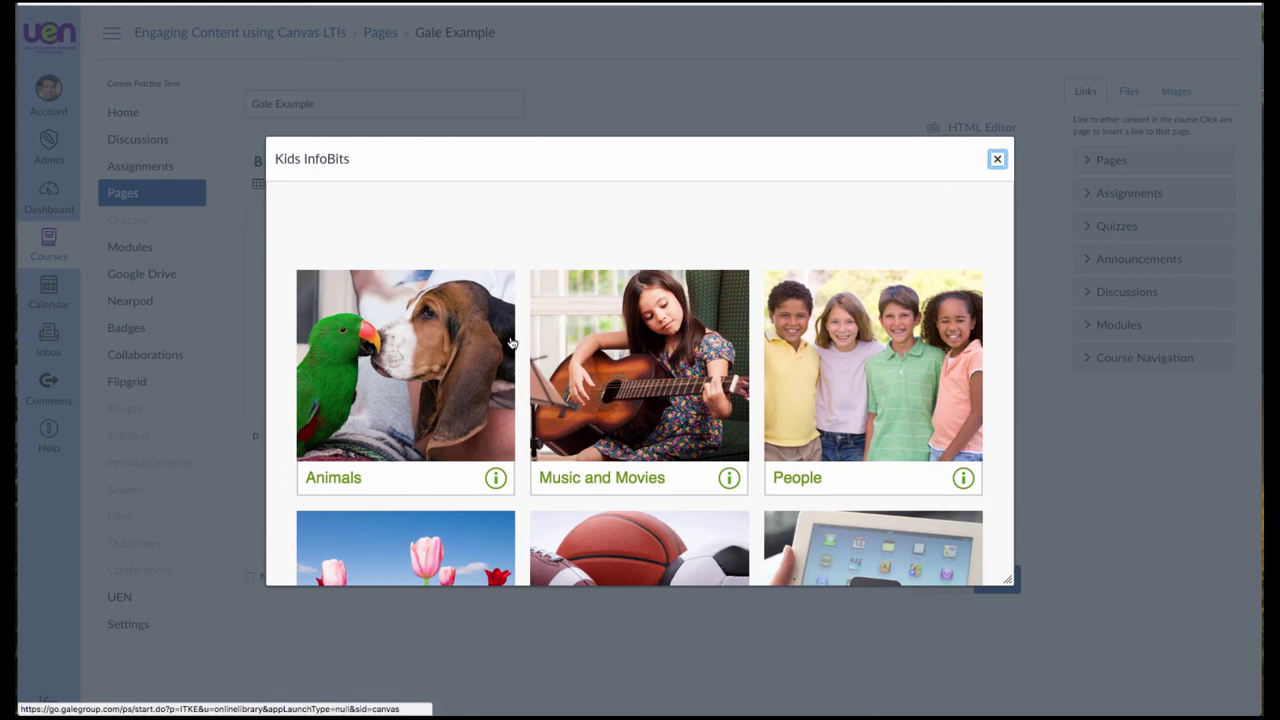
{"action": "left_click", "coordinate": [436, 368]}
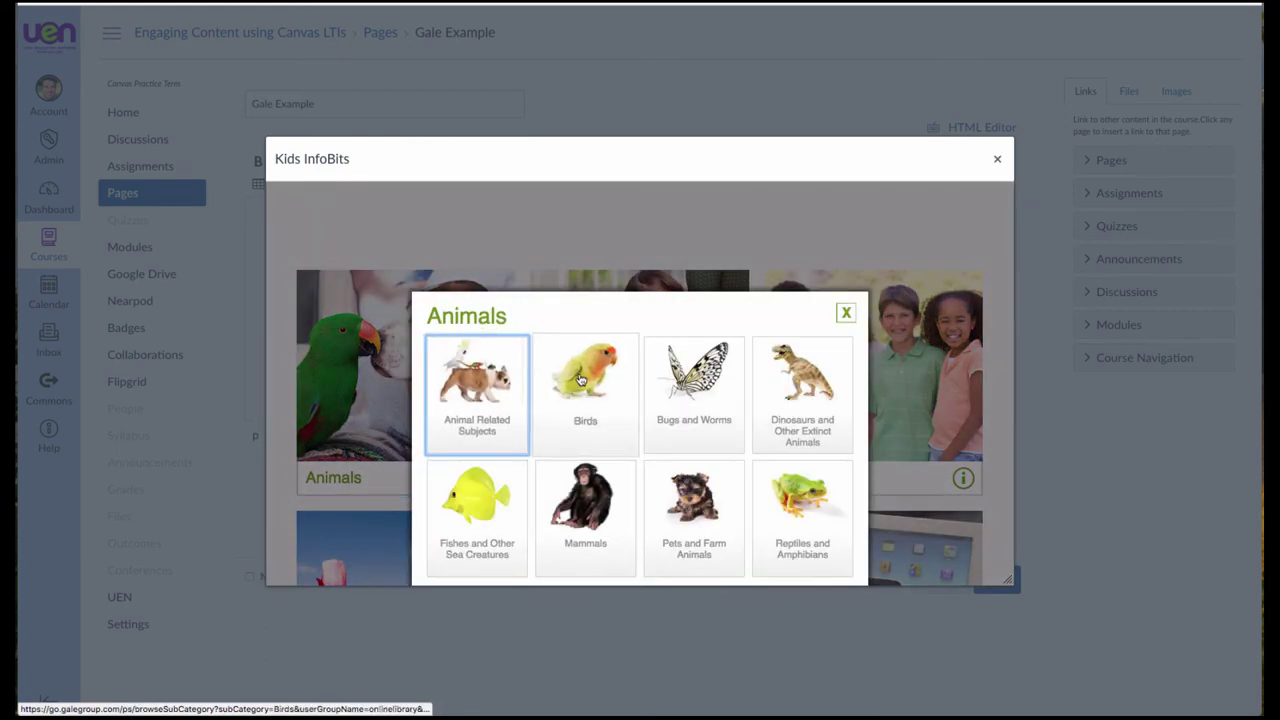
{"action": "left_click", "coordinate": [590, 378]}
{"action": "scroll", "coordinate": [590, 380], "scroll_direction": "down", "scroll_amount": 5}
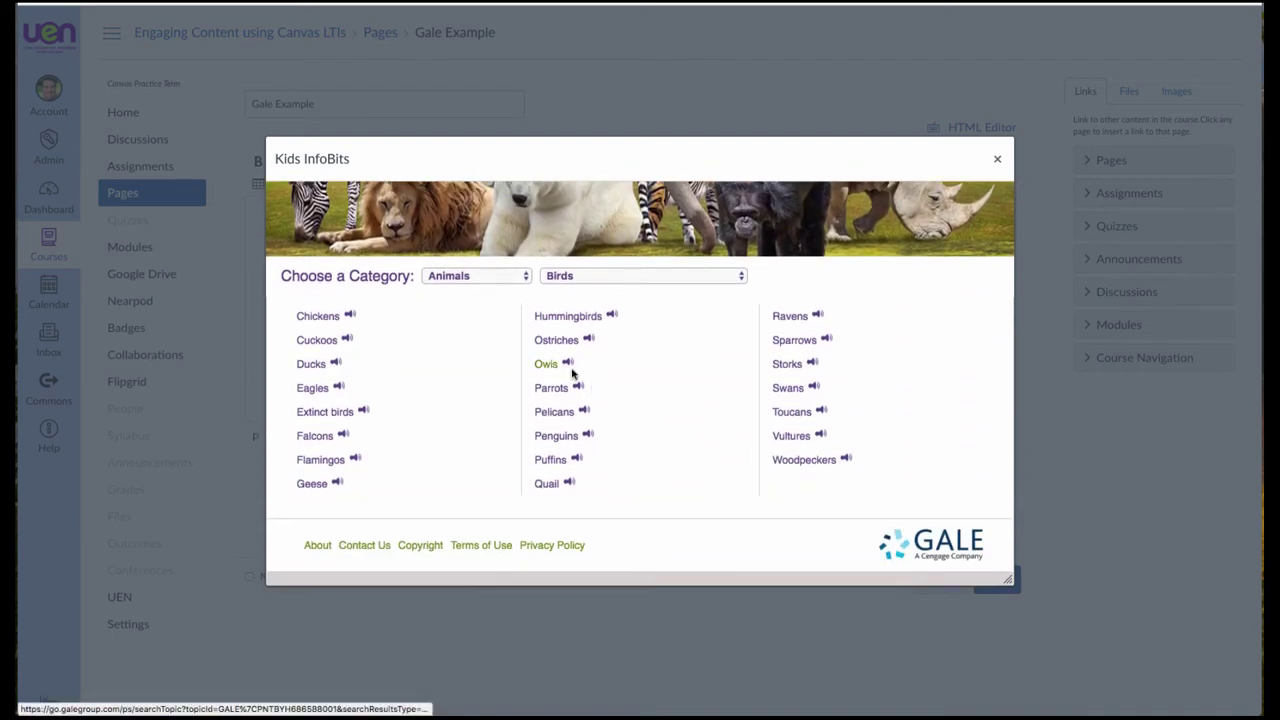
{"action": "left_click", "coordinate": [550, 368]}
{"action": "scroll", "coordinate": [659, 383], "scroll_direction": "down", "scroll_amount": 3}
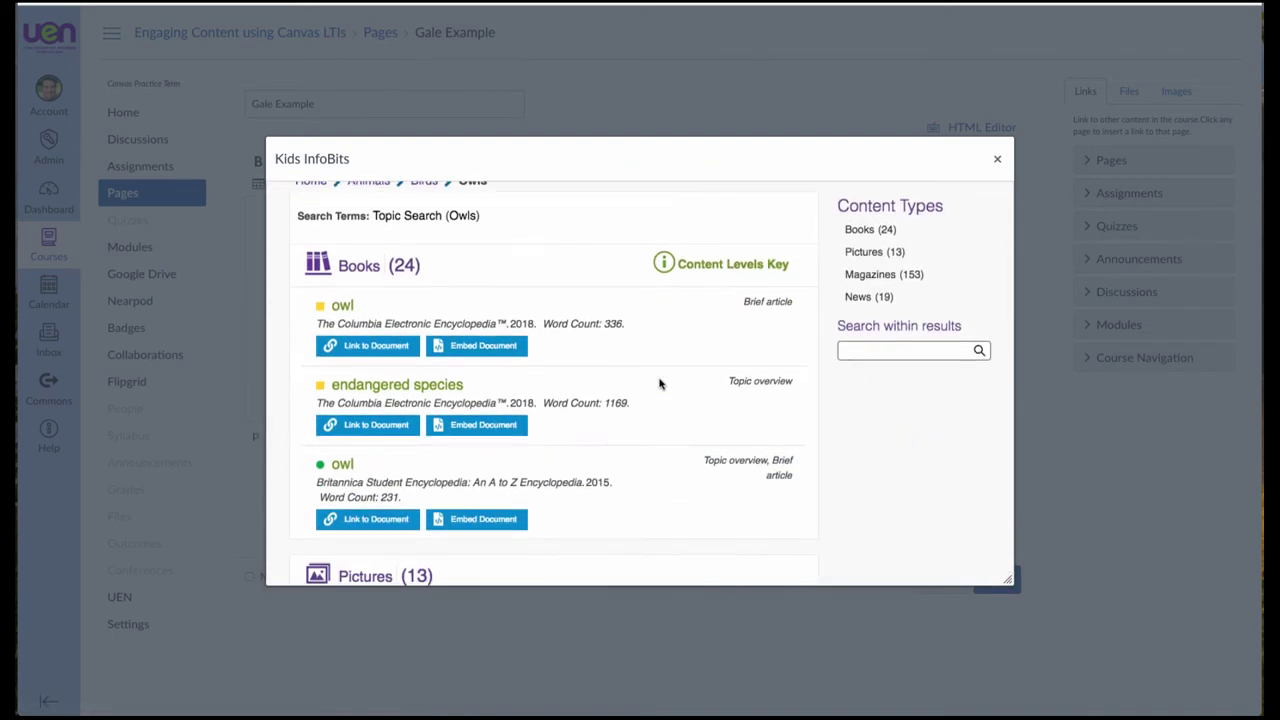
{"action": "left_click", "coordinate": [341, 305]}
{"action": "scroll", "coordinate": [669, 363], "scroll_direction": "down", "scroll_amount": 3}
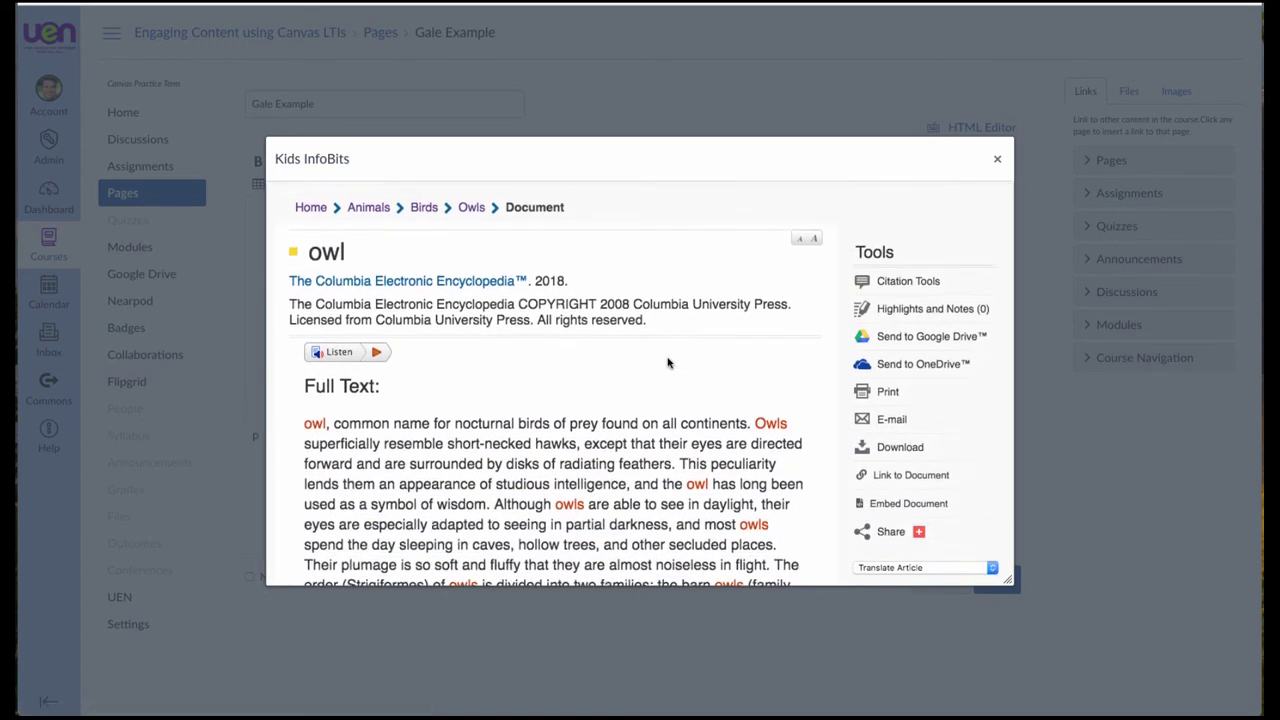
Embed the owl article, save the page, and check its MLA source citation.
{"action": "left_click", "coordinate": [890, 488]}
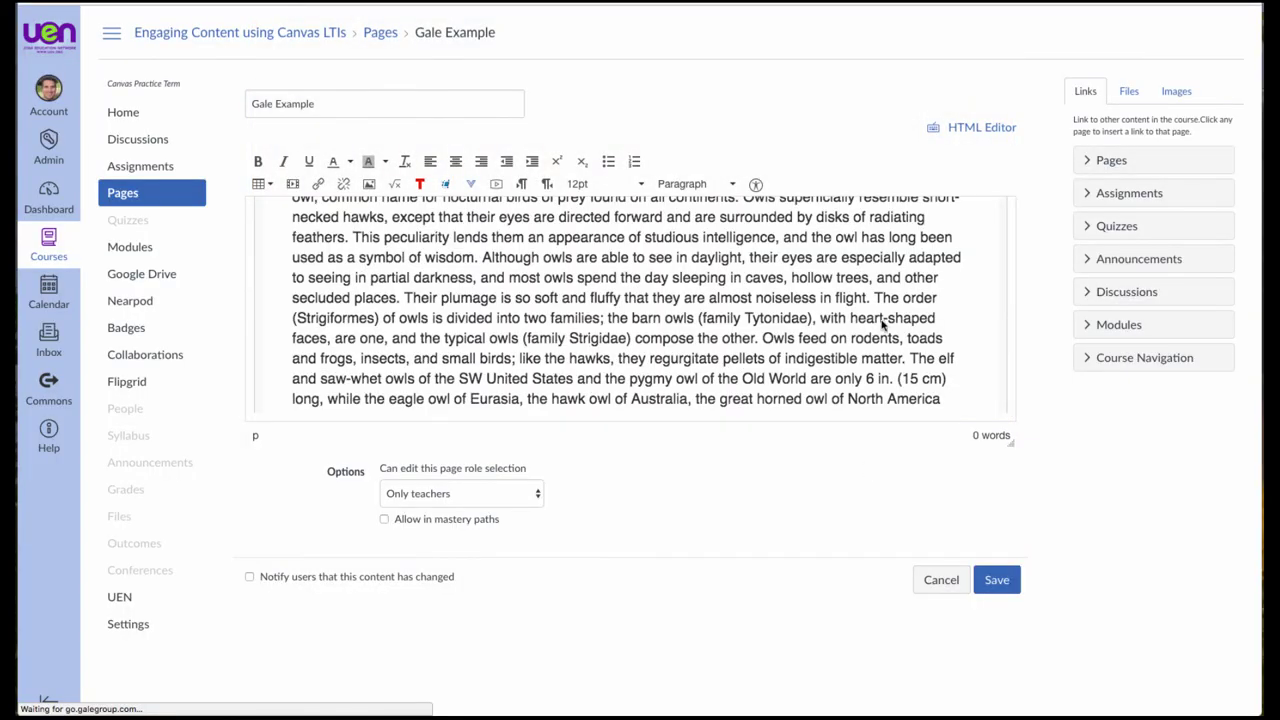
{"action": "left_click", "coordinate": [997, 580]}
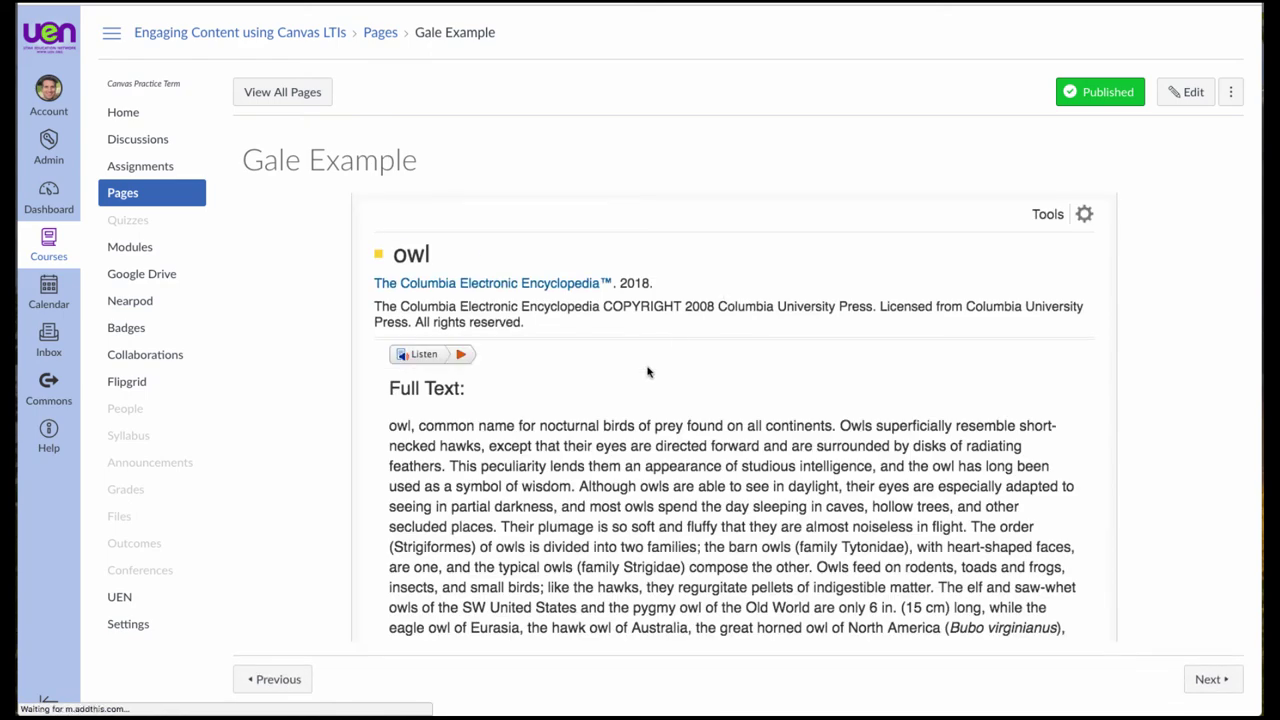
{"action": "scroll", "coordinate": [652, 366], "scroll_direction": "down", "scroll_amount": 5}
{"action": "scroll", "coordinate": [650, 366], "scroll_direction": "down", "scroll_amount": 2}
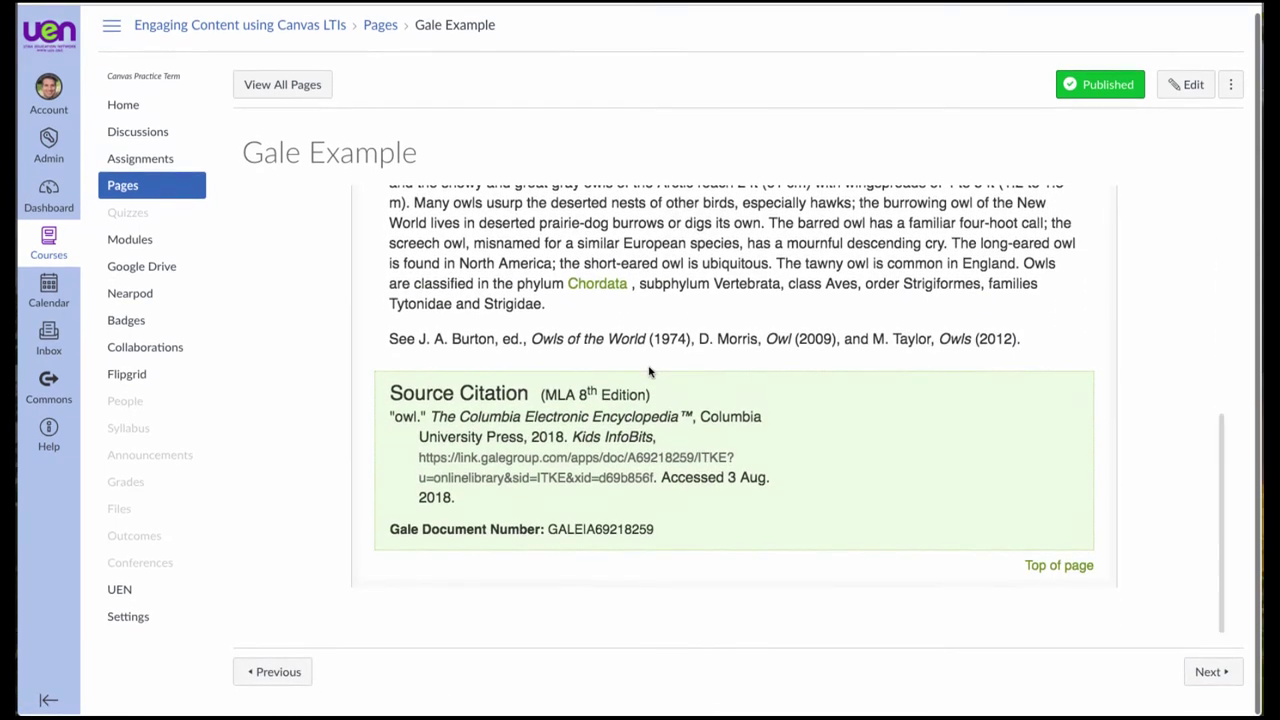
{"action": "scroll", "coordinate": [650, 368], "scroll_direction": "up", "scroll_amount": 7}
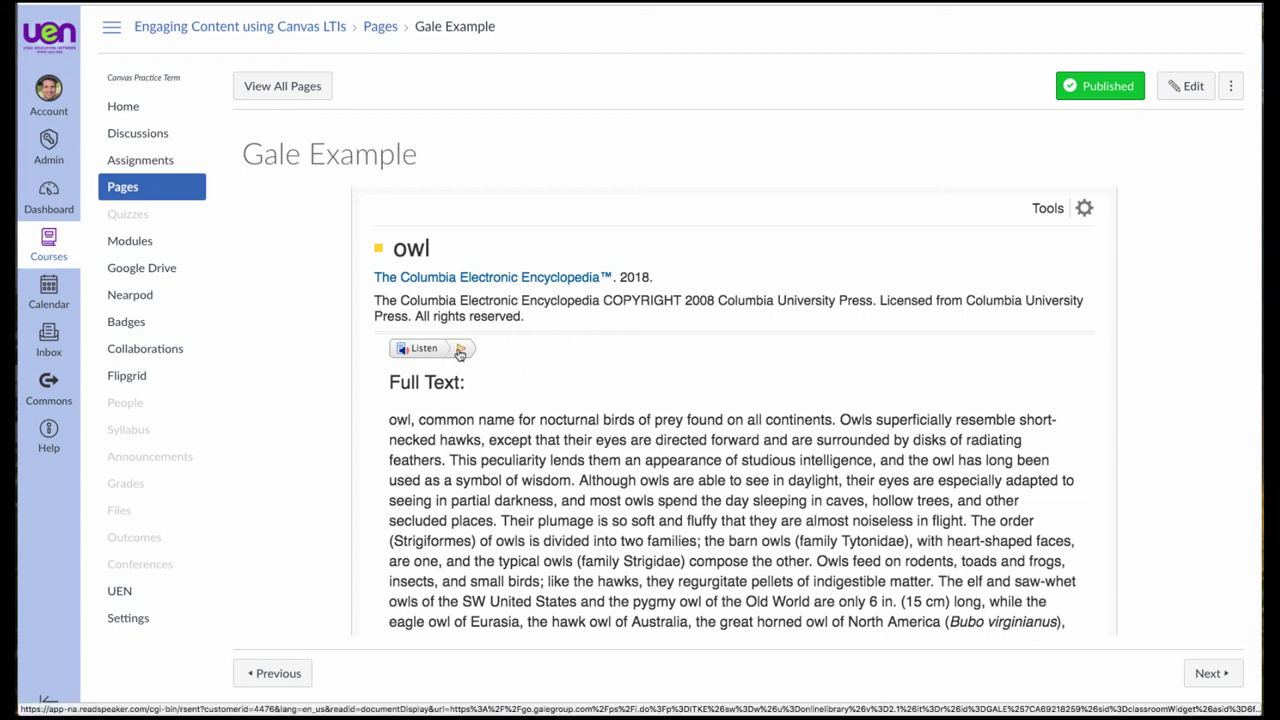
Highlight the phrase 'found on all continents' in yellow in the owl article.
{"action": "left_click", "coordinate": [1084, 209]}
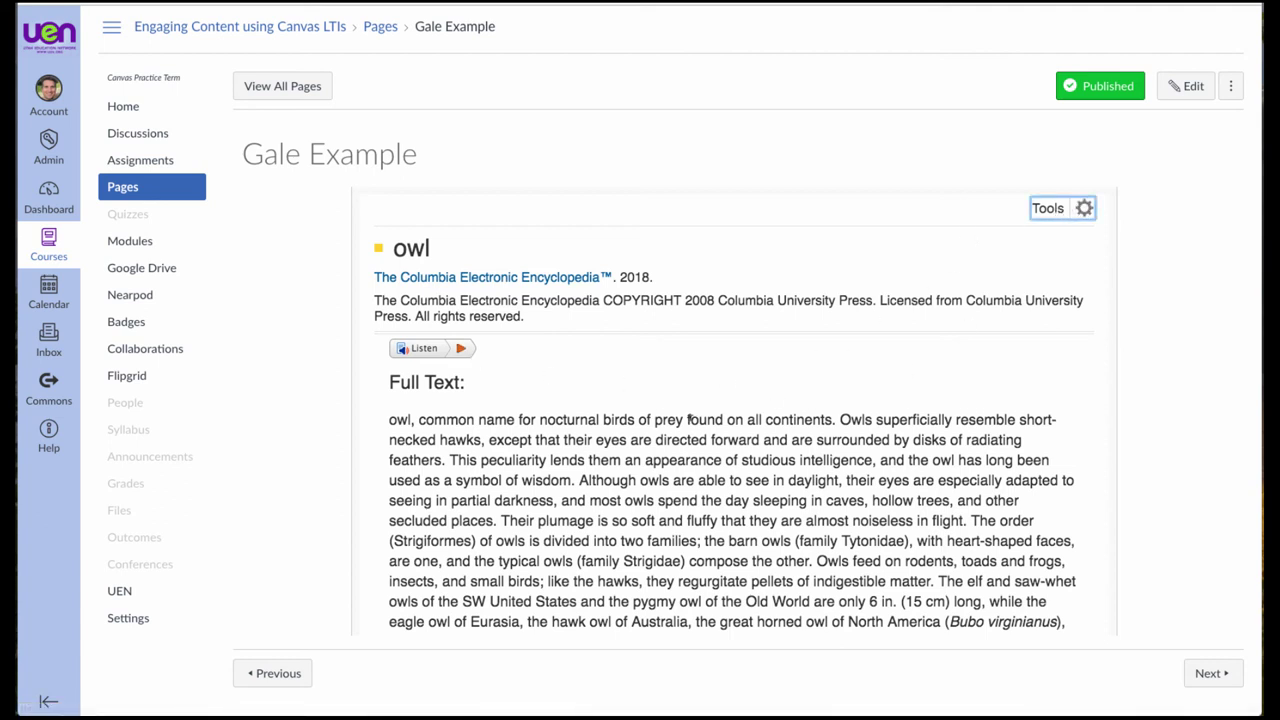
{"action": "left_click_drag", "start_coordinate": [688, 419], "coordinate": [836, 420]}
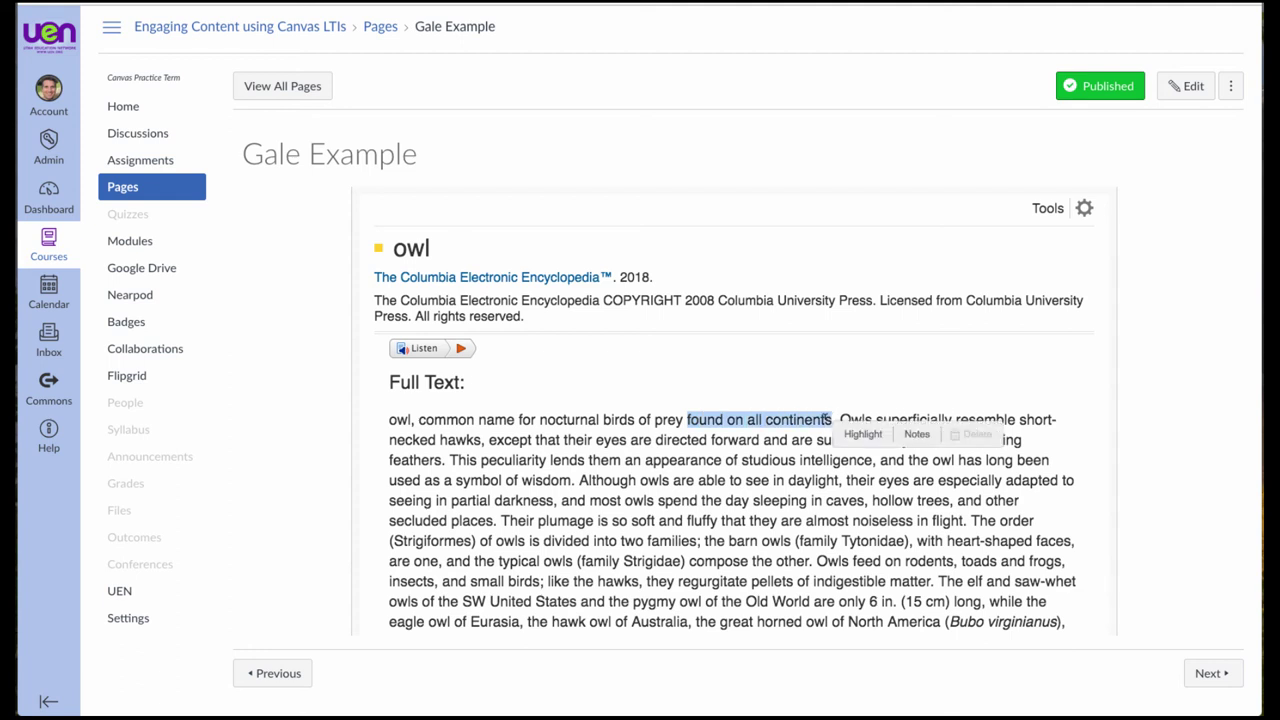
{"action": "left_click", "coordinate": [869, 437]}
{"action": "left_click", "coordinate": [863, 461]}
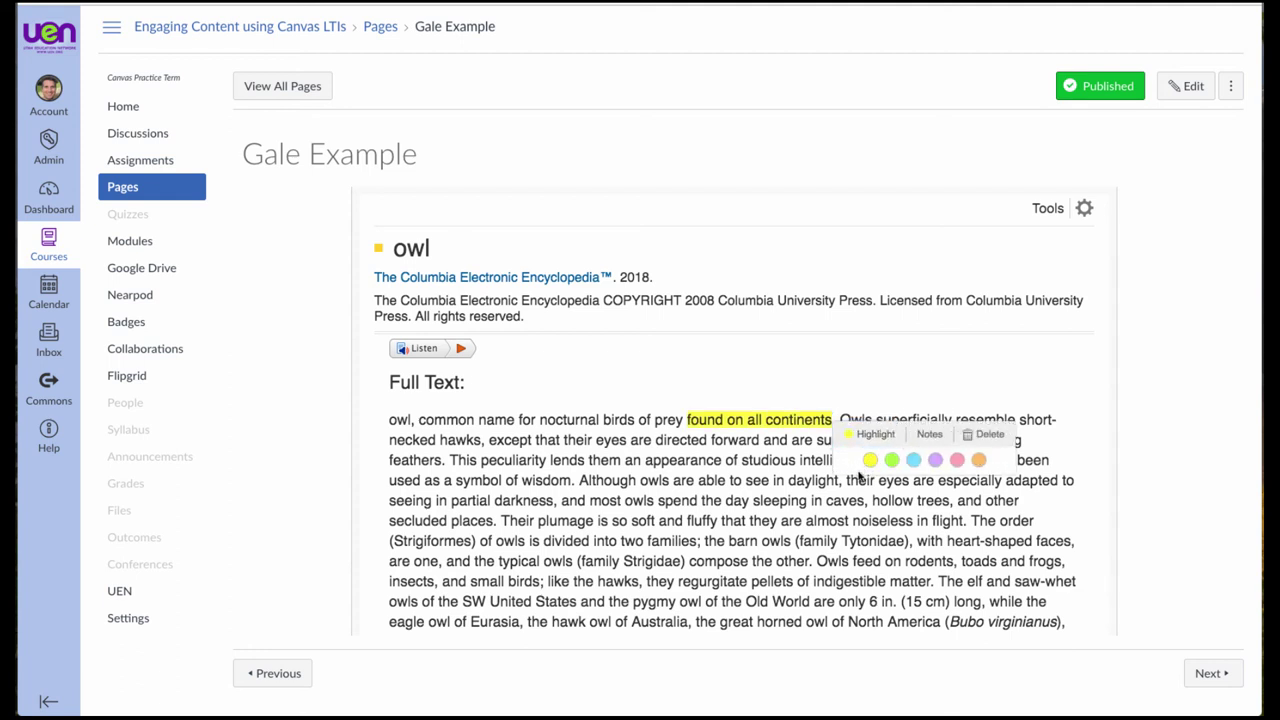
Attach the note 'This is a note' to the highlighted phrase.
{"action": "left_click", "coordinate": [930, 436]}
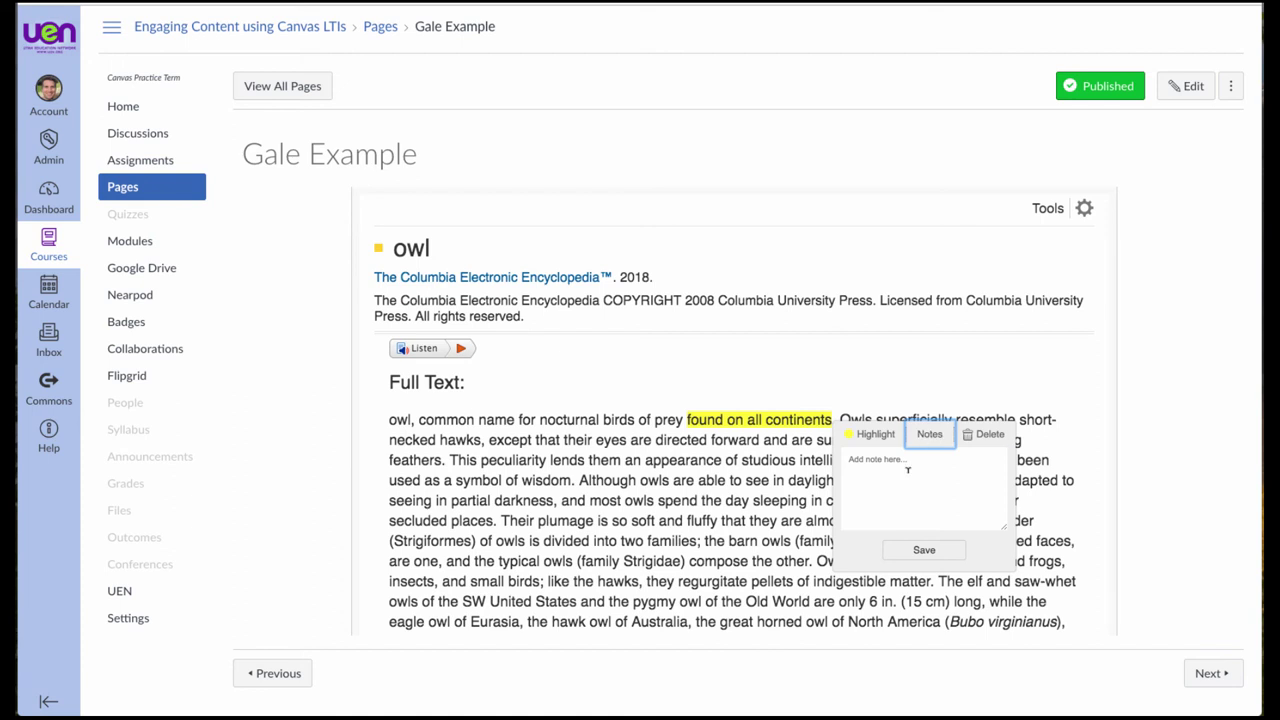
{"action": "left_click", "coordinate": [908, 470]}
{"action": "type", "text": "This is a note"}
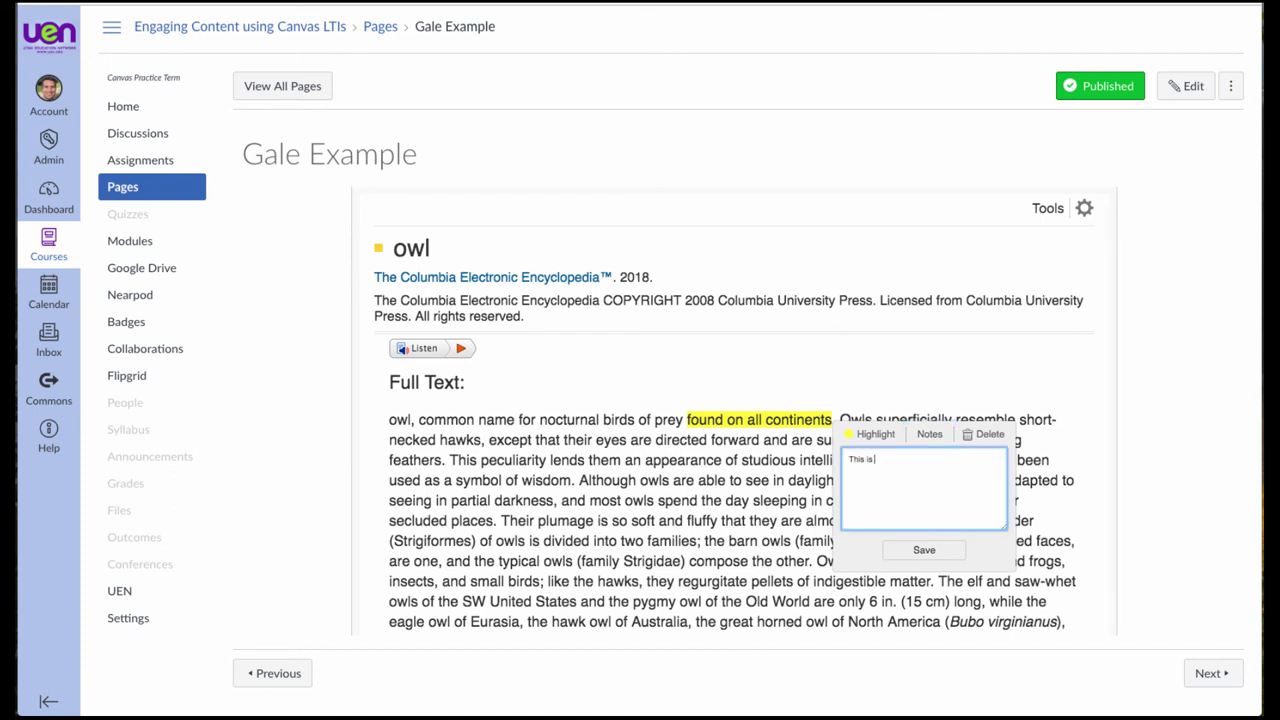
{"action": "left_click", "coordinate": [924, 550]}
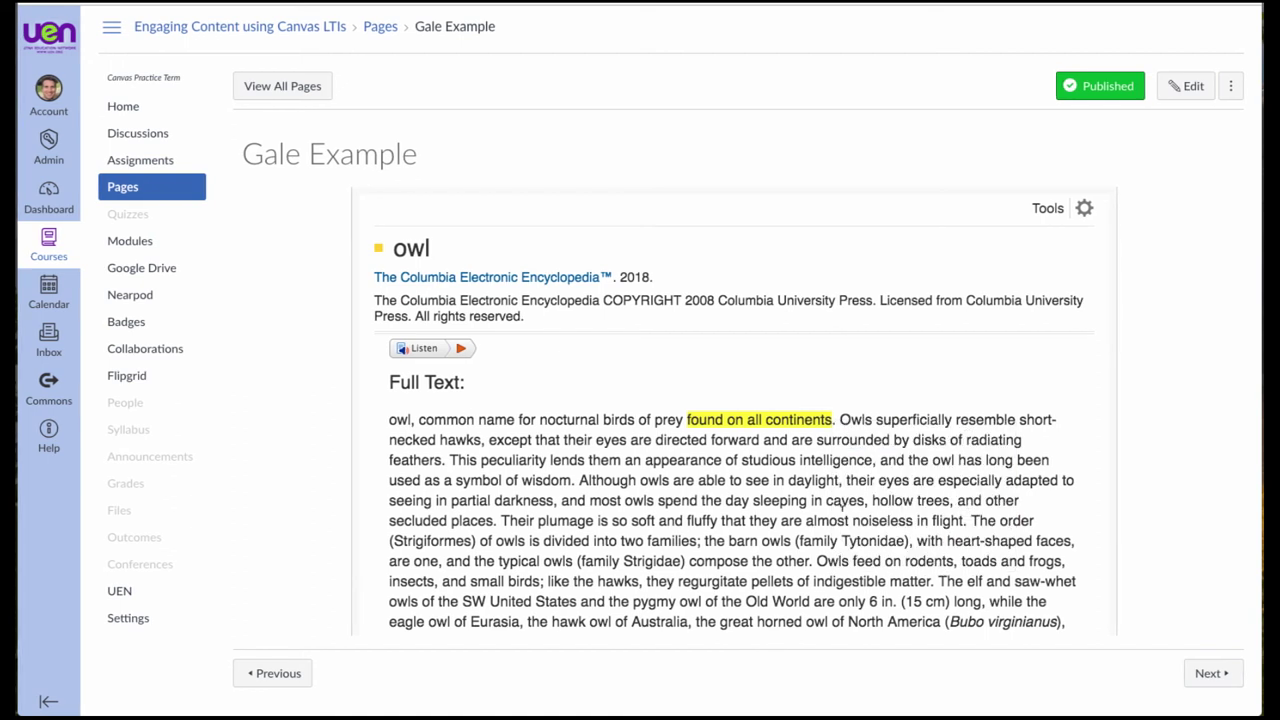